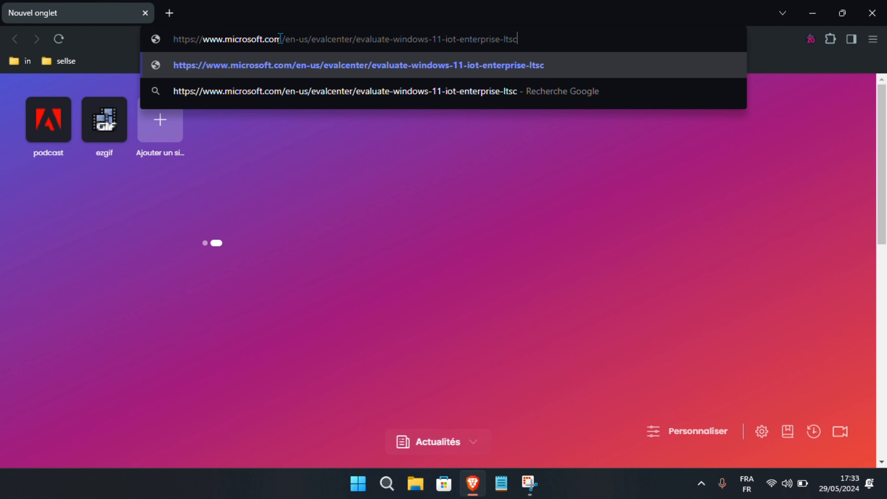
Step: Load the Windows 11 IoT Enterprise LTSC page of the Microsoft Evaluation Center and open its download page
{"action": "key", "text": "Return"}
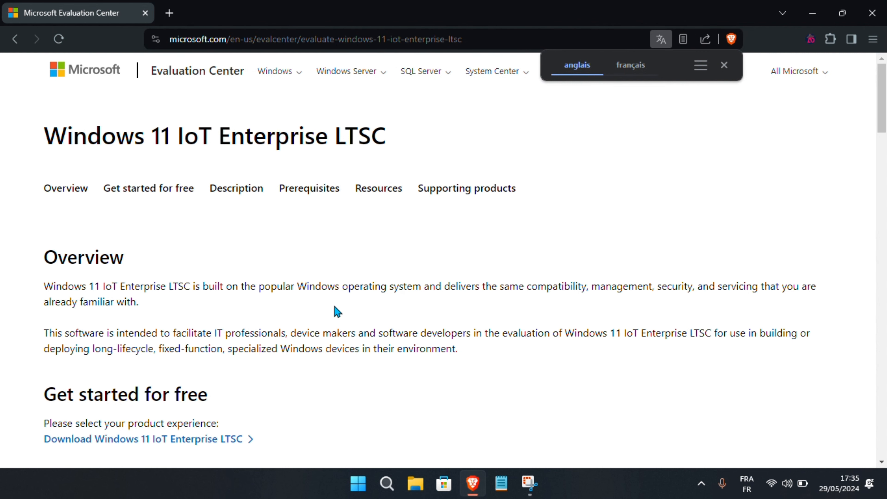
{"action": "scroll", "coordinate": [357, 328], "scroll_direction": "down", "scroll_amount": 4}
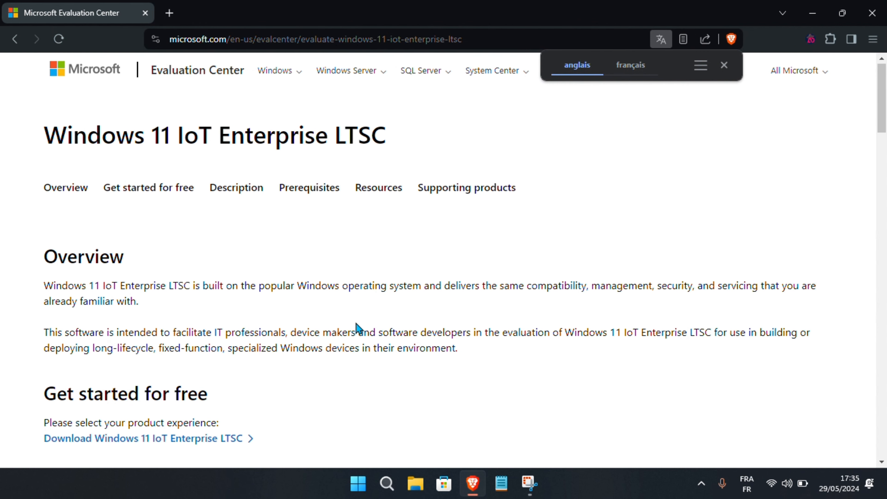
{"action": "scroll", "coordinate": [356, 324], "scroll_direction": "down", "scroll_amount": 3}
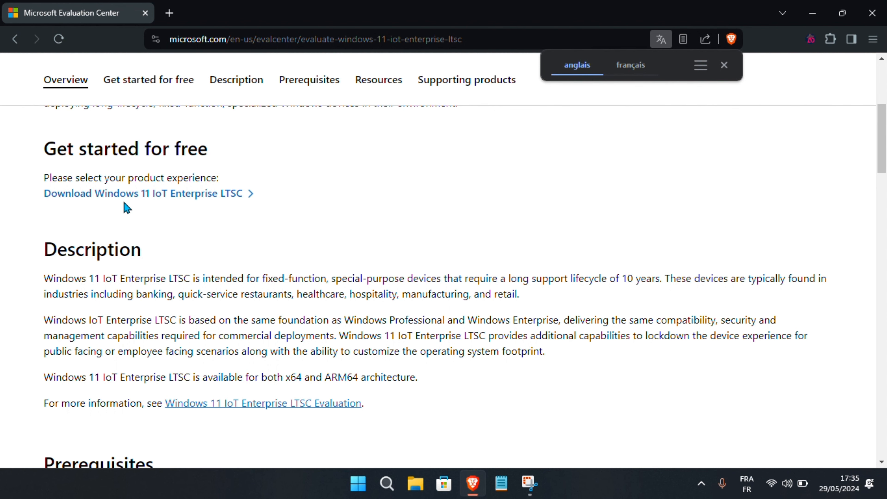
{"action": "left_click", "coordinate": [159, 195]}
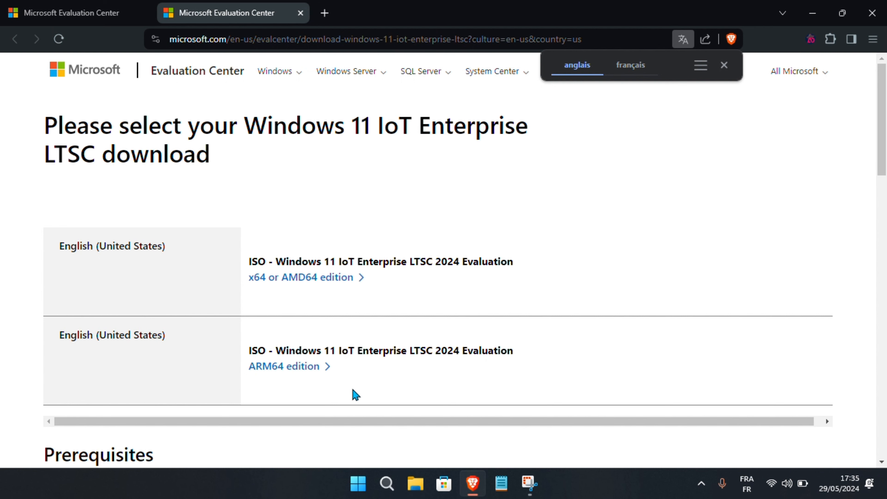
Step: Download the x64 or AMD64 edition ISO of Windows 11 IoT Enterprise LTSC 2024 Evaluation to Bureau and show the browser's downloads
{"action": "scroll", "coordinate": [356, 395], "scroll_direction": "down", "scroll_amount": 2}
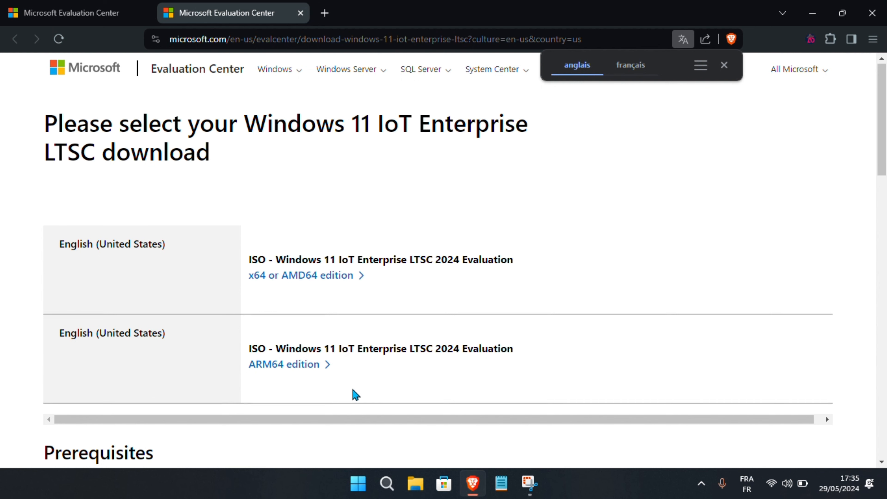
{"action": "scroll", "coordinate": [356, 395], "scroll_direction": "down", "scroll_amount": 1}
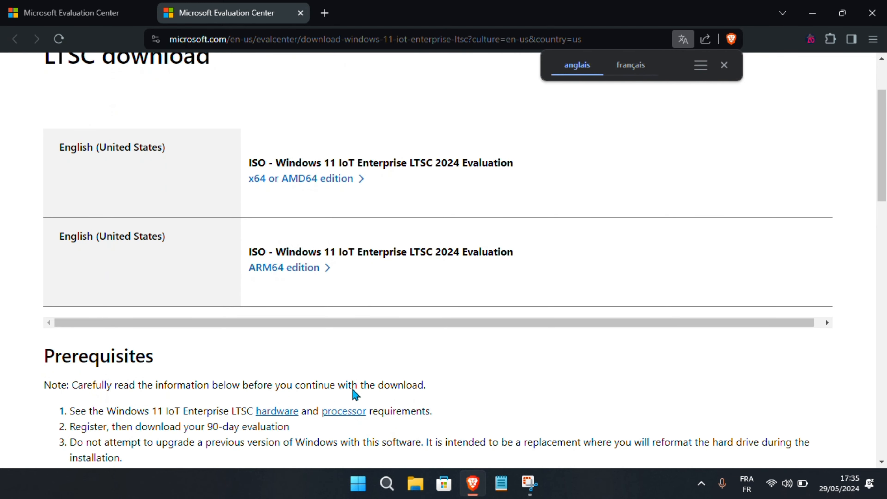
{"action": "left_click", "coordinate": [327, 177]}
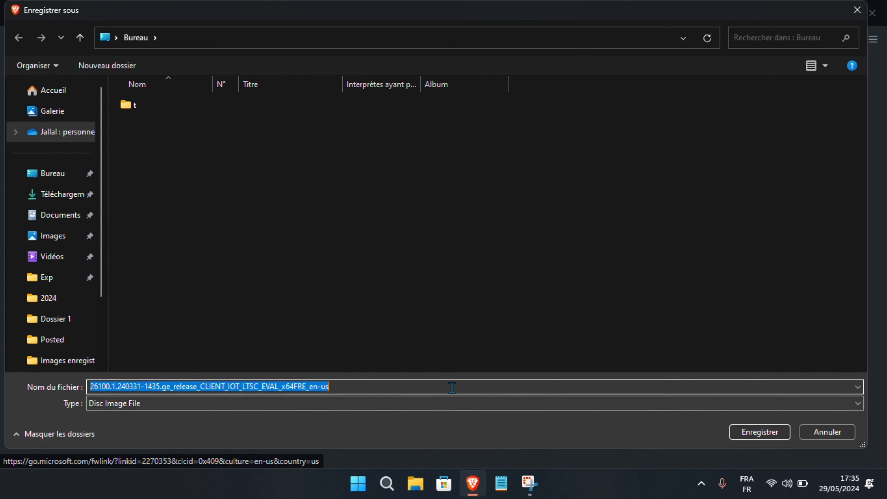
{"action": "left_click", "coordinate": [55, 180]}
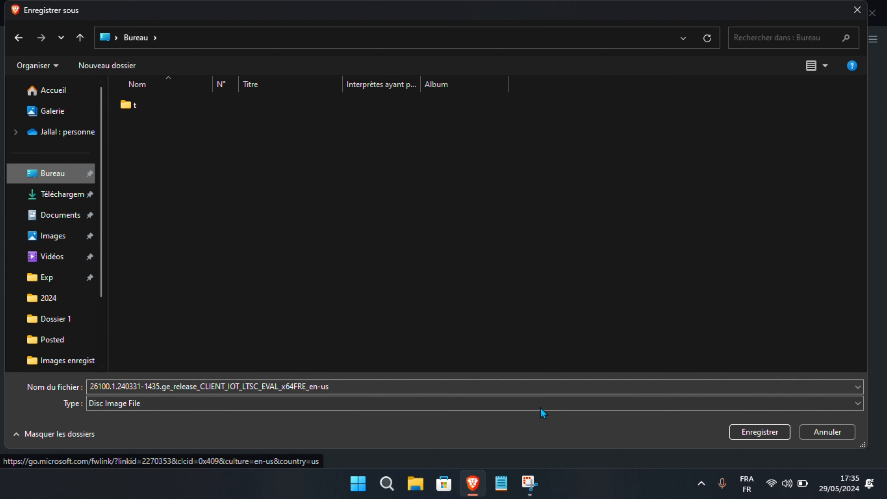
{"action": "left_click", "coordinate": [758, 432]}
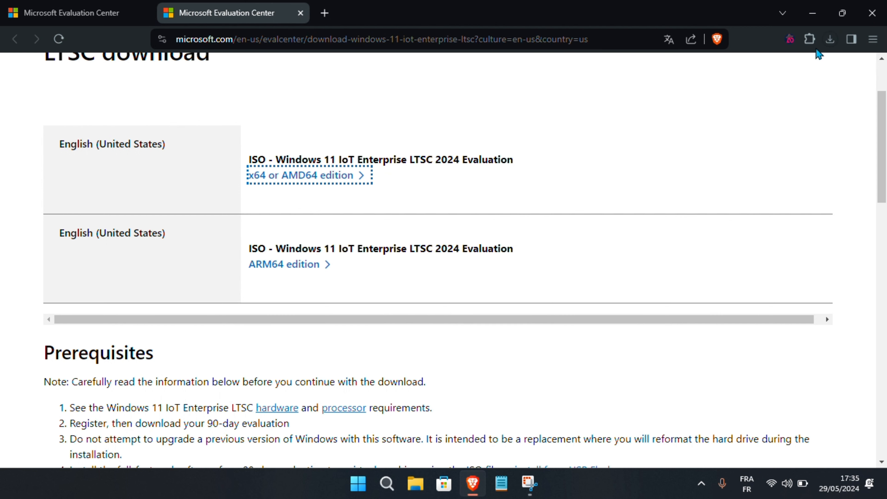
{"action": "left_click", "coordinate": [831, 39]}
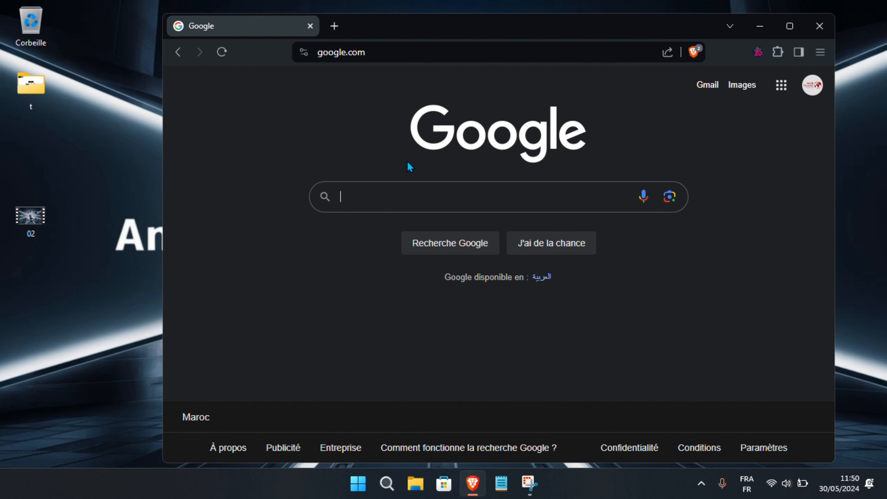
Step: Search Google for "unetbootin" and open the UNetbootin homepage at unetbootin.github.io
{"action": "type", "text": "unetbootin"}
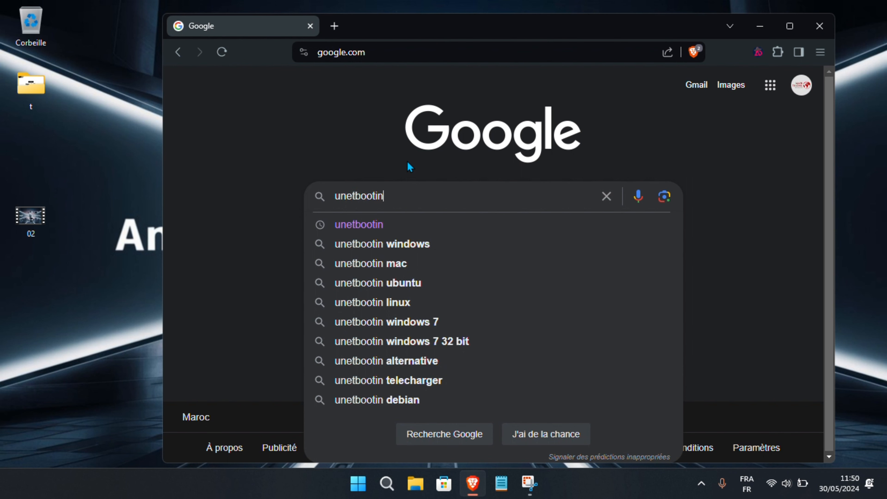
{"action": "key", "text": "Return"}
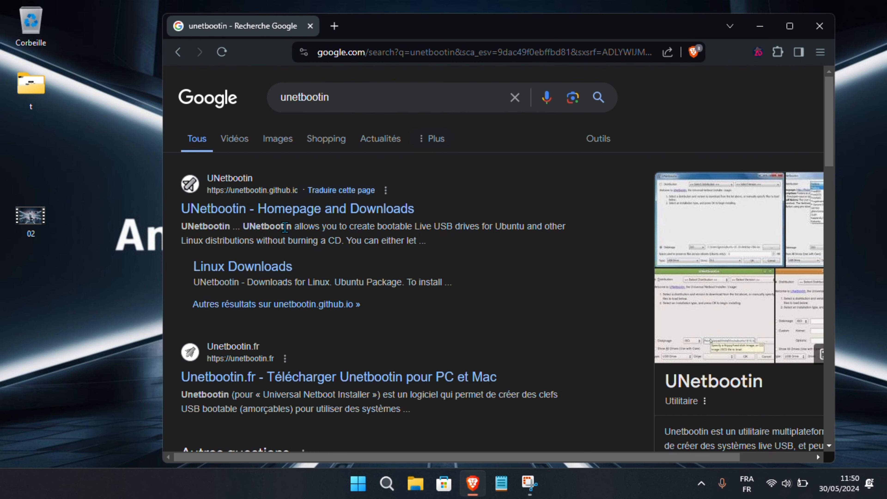
{"action": "left_click", "coordinate": [275, 212]}
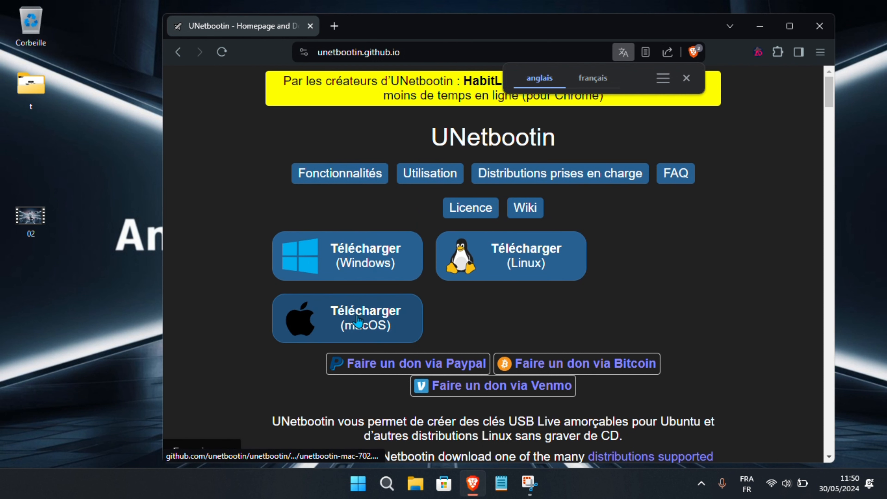
Step: Download the Windows version of UNetbootin to Bureau as unetbootin-windows-702 and close the browser
{"action": "left_click", "coordinate": [394, 245]}
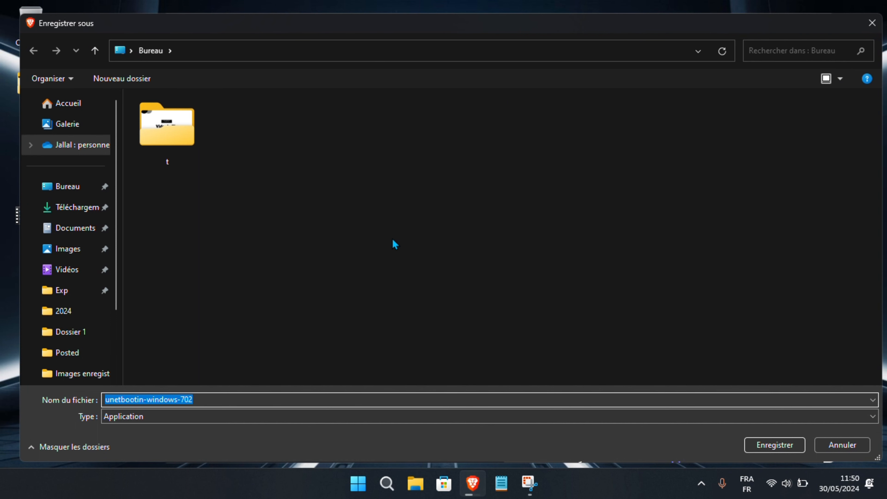
{"action": "left_click", "coordinate": [75, 186]}
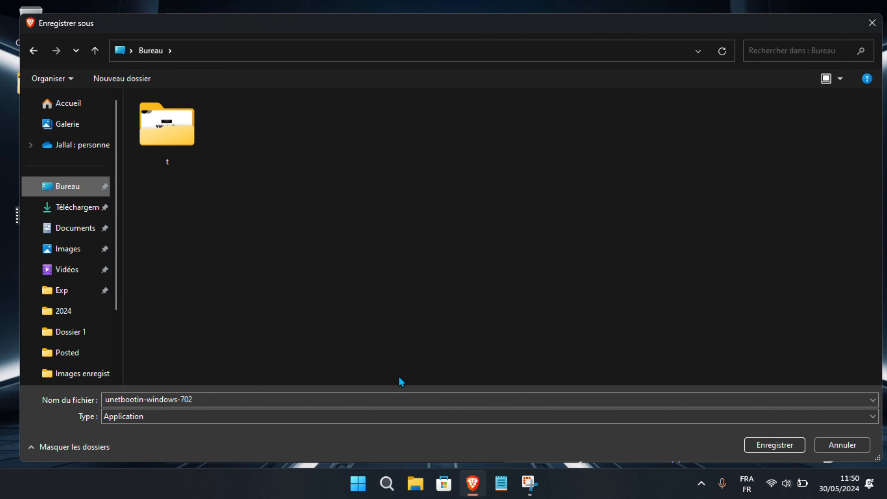
{"action": "left_click", "coordinate": [751, 446]}
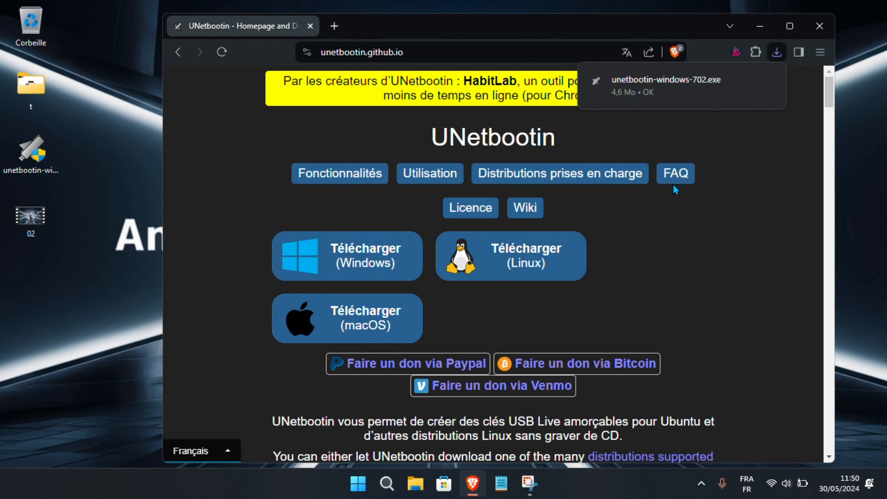
{"action": "left_click", "coordinate": [820, 26]}
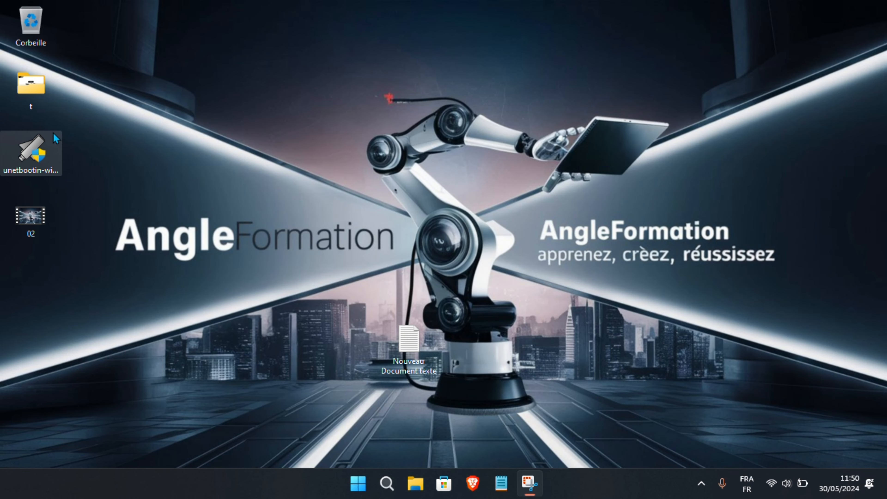
Step: Launch UNetbootin from the desktop and load the Windows 11 IoT Enterprise LTSC ISO from the Téléchargements folder as the disk image
{"action": "double_click", "coordinate": [27, 163]}
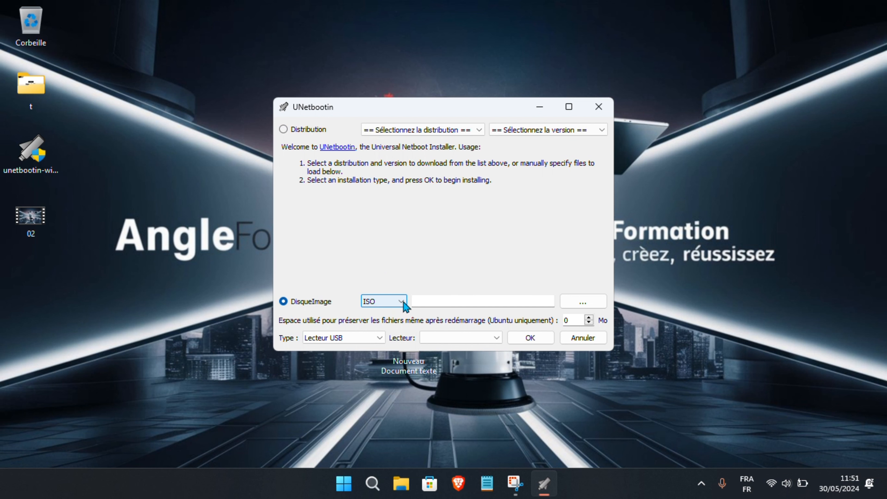
{"action": "left_click", "coordinate": [591, 303]}
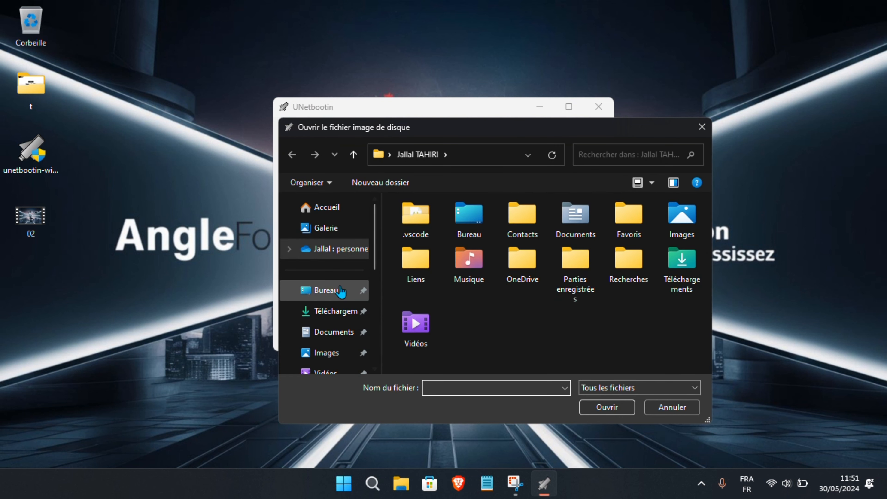
{"action": "left_click", "coordinate": [341, 291]}
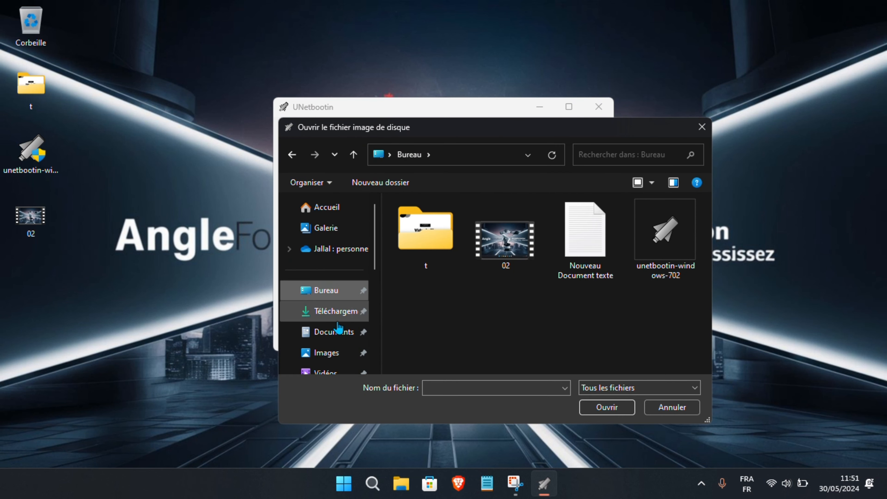
{"action": "left_click", "coordinate": [336, 313]}
{"action": "left_click", "coordinate": [429, 256]}
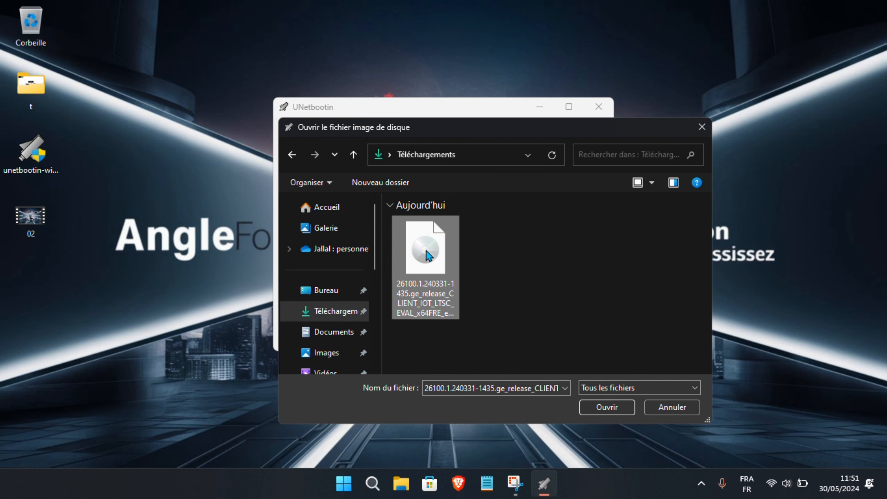
{"action": "left_click", "coordinate": [607, 409]}
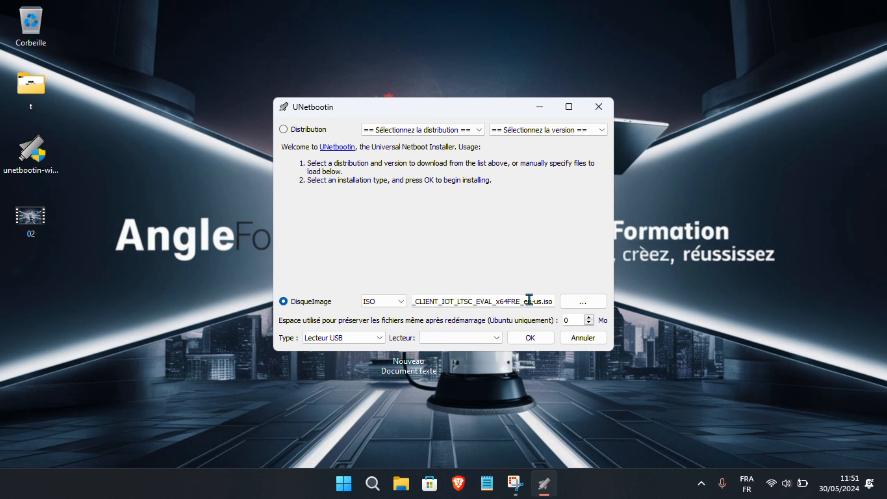
{"action": "double_click", "coordinate": [467, 300]}
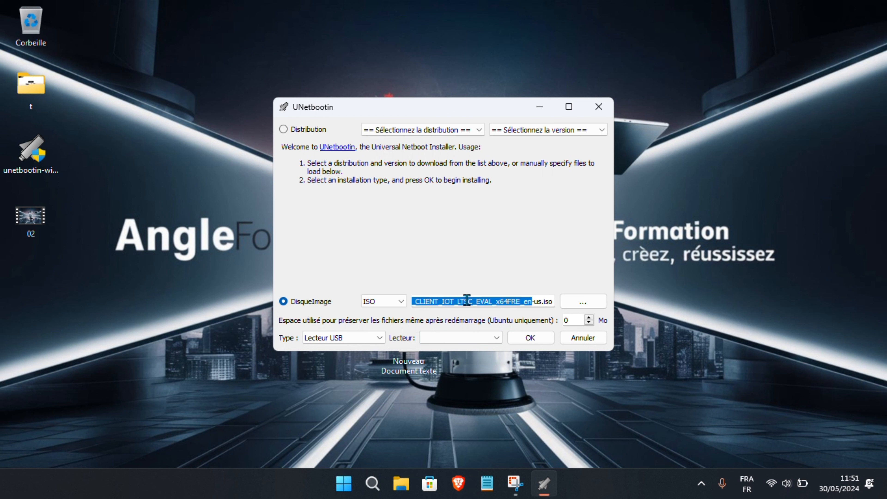
{"action": "left_click", "coordinate": [467, 300]}
{"action": "left_click_drag", "start_coordinate": [455, 301], "coordinate": [471, 301]}
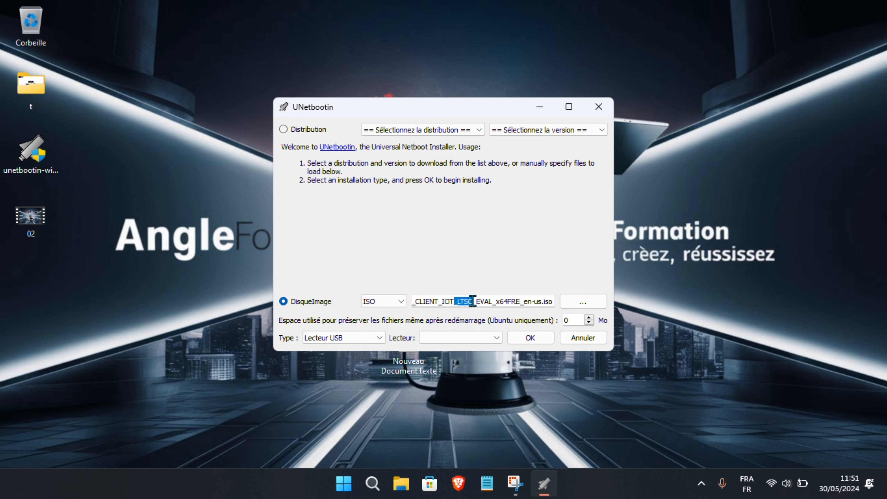
{"action": "left_click", "coordinate": [548, 251]}
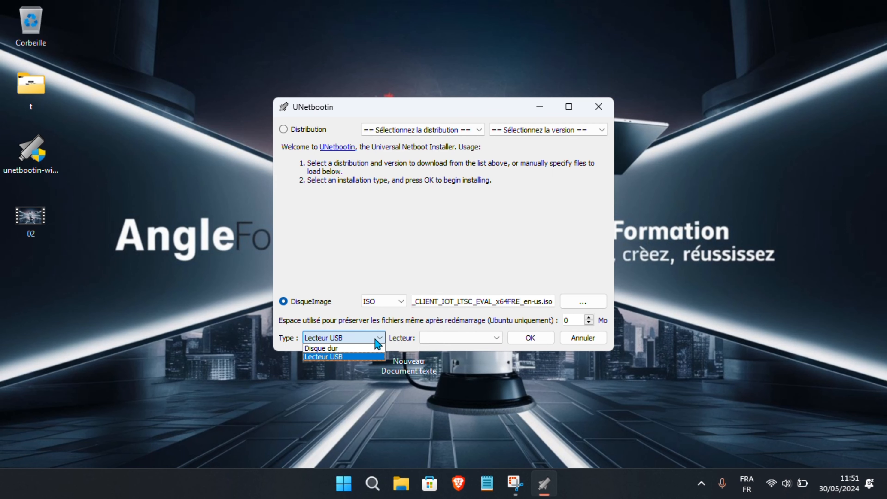
{"action": "left_click", "coordinate": [474, 224]}
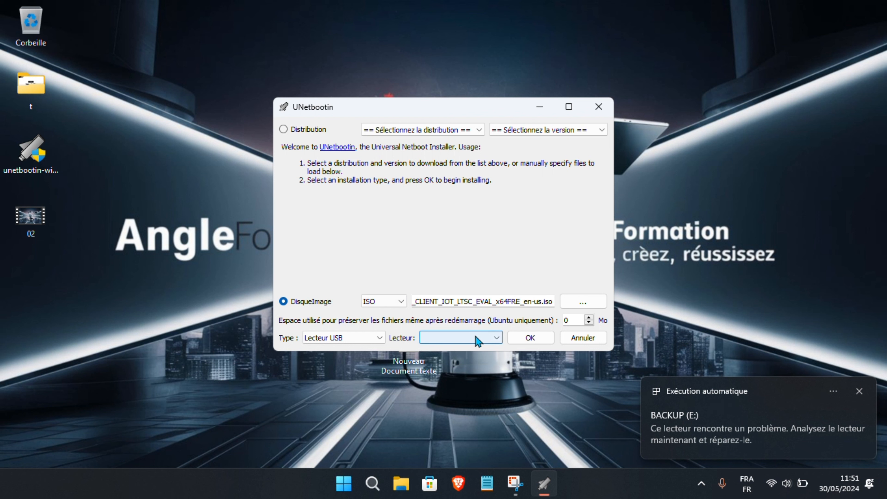
Step: Set the installation type to Lecteur USB and choose E:\ as the target drive
{"action": "left_click", "coordinate": [327, 339]}
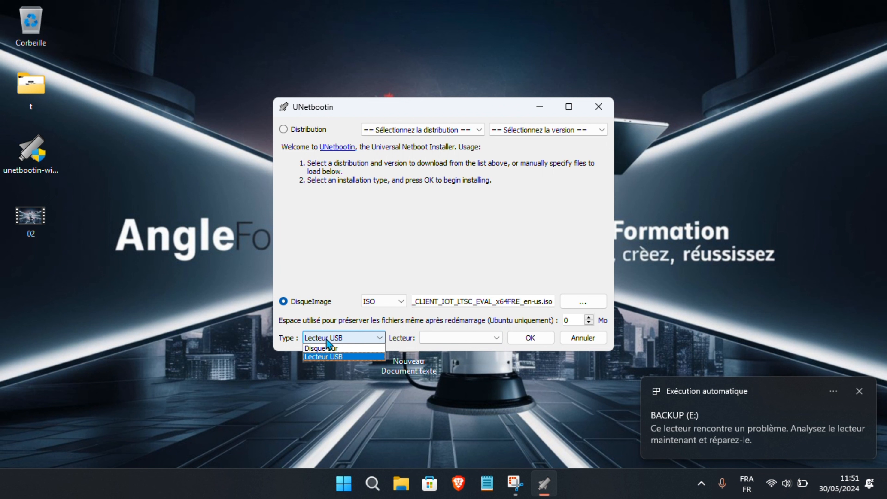
{"action": "left_click", "coordinate": [336, 356]}
{"action": "left_click", "coordinate": [370, 334]}
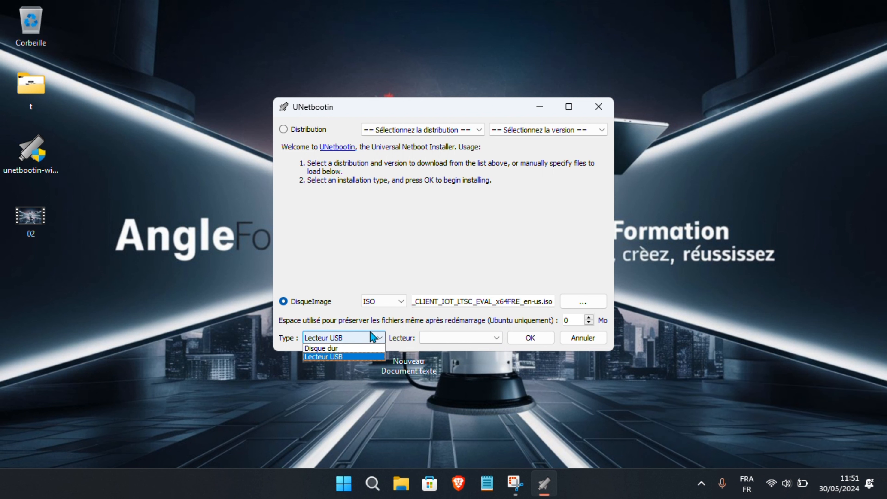
{"action": "left_click", "coordinate": [360, 348]}
{"action": "left_click", "coordinate": [366, 336]}
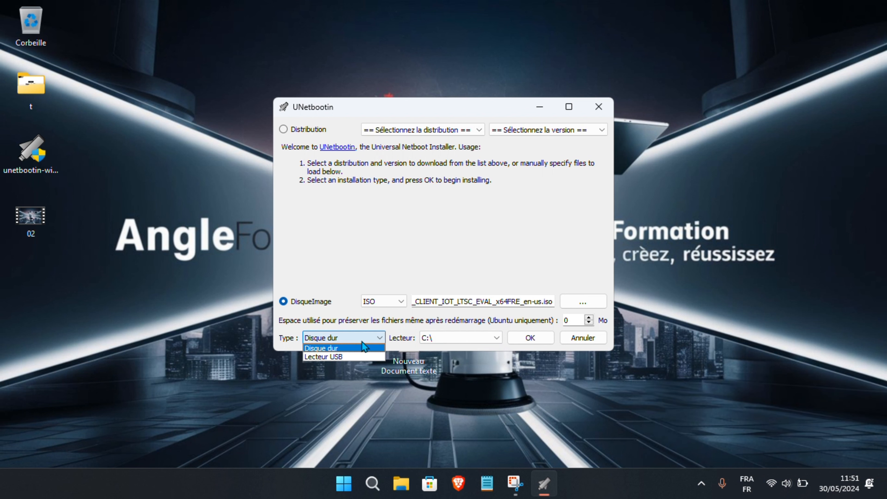
{"action": "left_click", "coordinate": [352, 356]}
{"action": "left_click", "coordinate": [463, 341]}
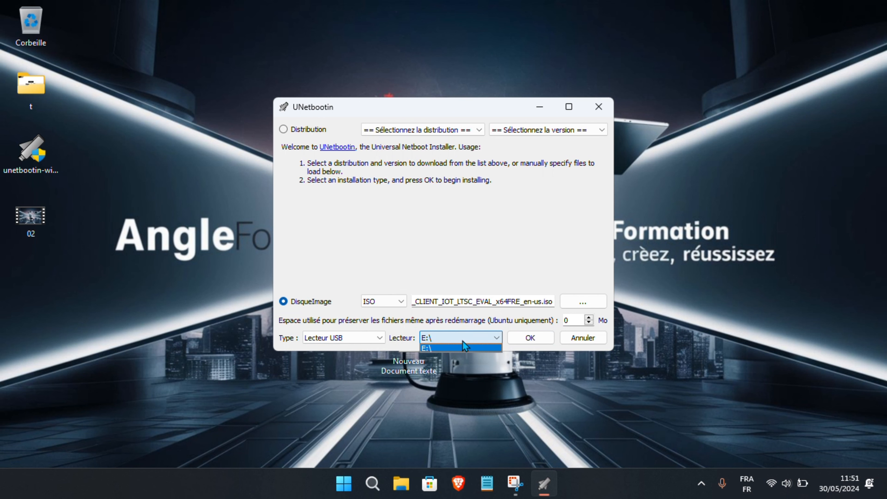
{"action": "left_click", "coordinate": [463, 341]}
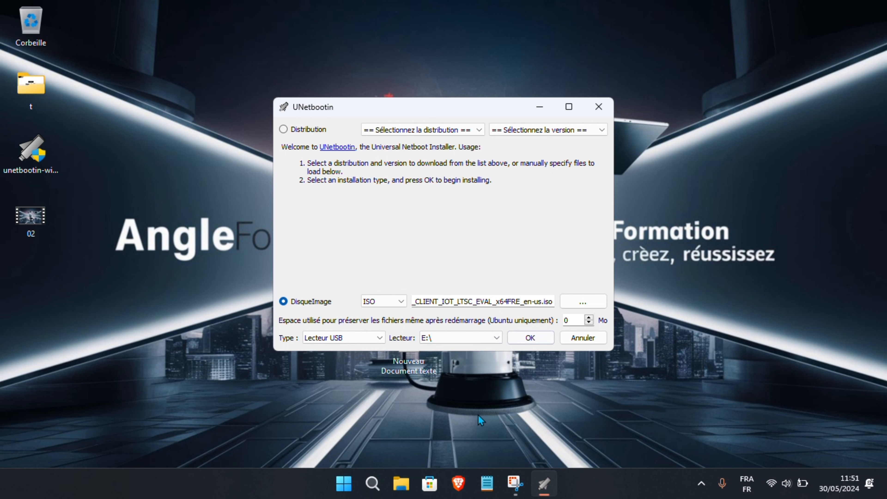
Step: Check the BACKUP (E:) drive under Ce PC in File Explorer, and close the window
{"action": "left_click", "coordinate": [394, 493]}
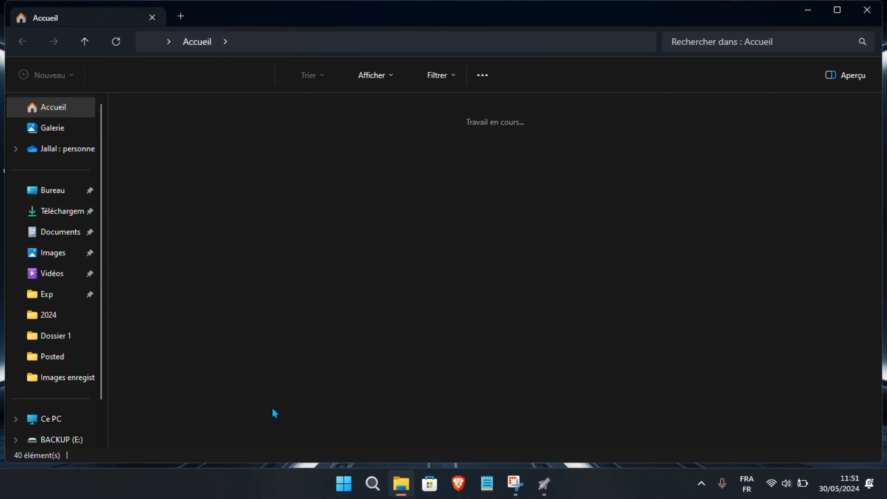
{"action": "left_click", "coordinate": [51, 423]}
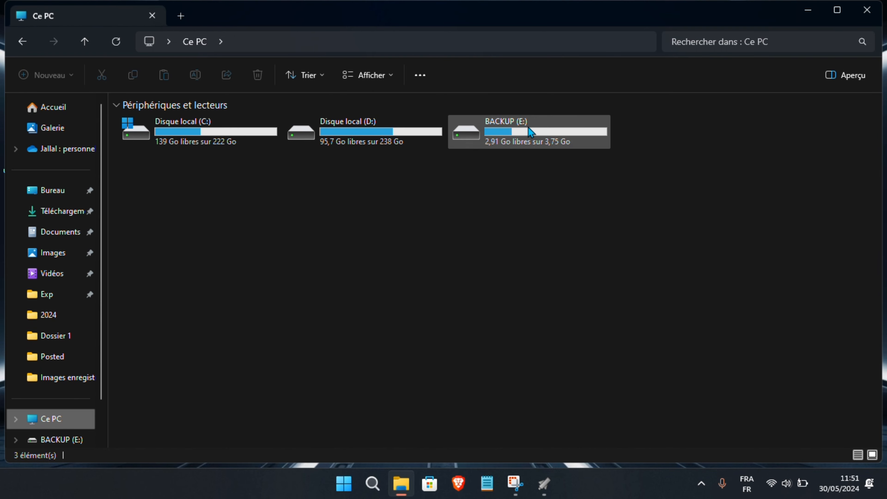
{"action": "key", "text": "alt+F4"}
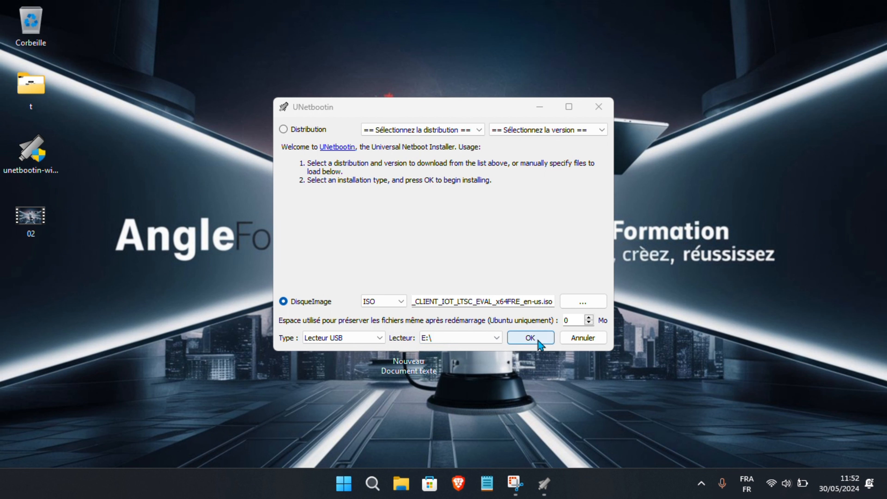
Step: Start writing the ISO to the E:\ USB drive and agree to overwrite all existing files
{"action": "left_click", "coordinate": [532, 338]}
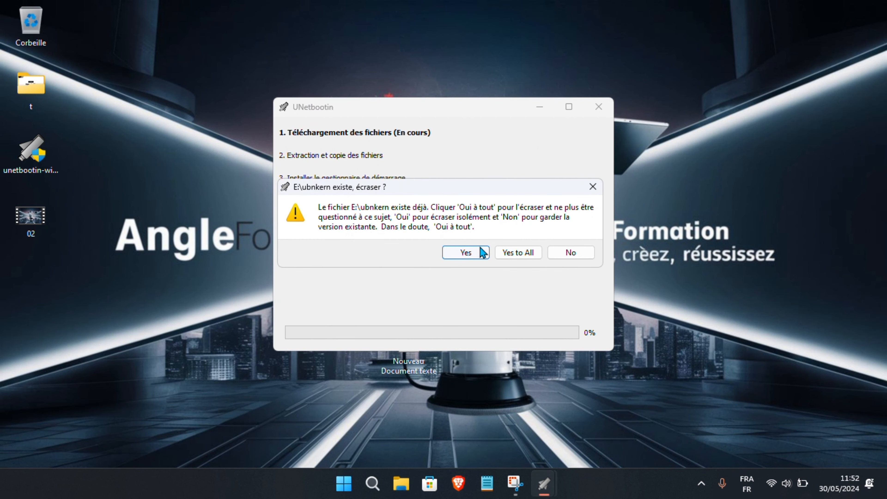
{"action": "left_click", "coordinate": [510, 255]}
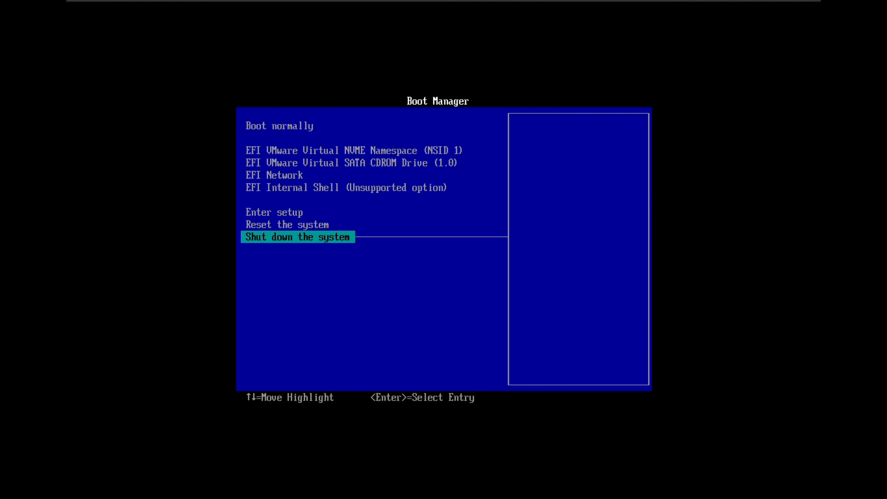
Step: Reset the system from the Boot Manager and boot from the CD or DVD
{"action": "key", "text": "Up"}
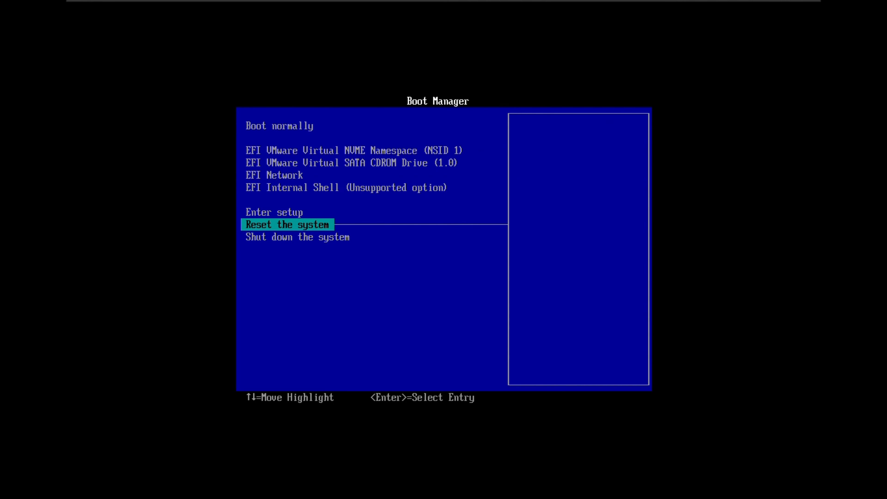
{"action": "key", "text": "Return"}
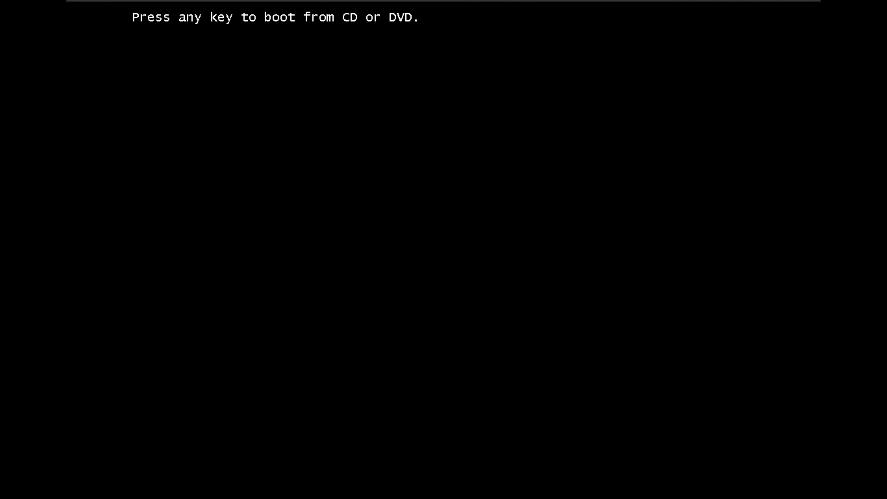
{"action": "key", "text": "Return"}
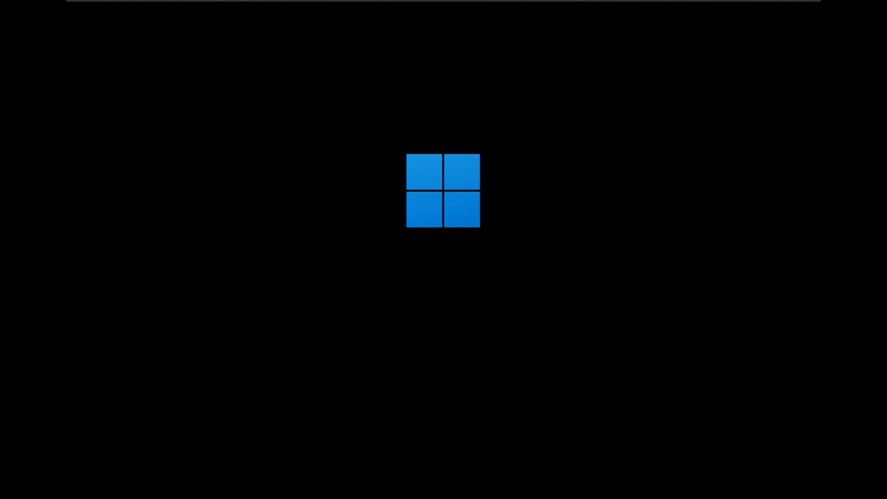
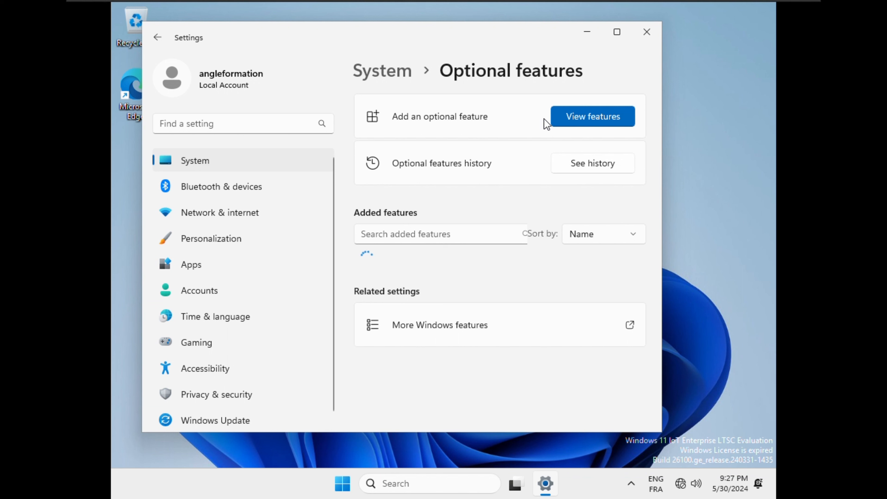
Step: View the features available to add, cancel, and remove Facial Recognition (Windows Hello) from the added optional features
{"action": "left_click", "coordinate": [589, 123]}
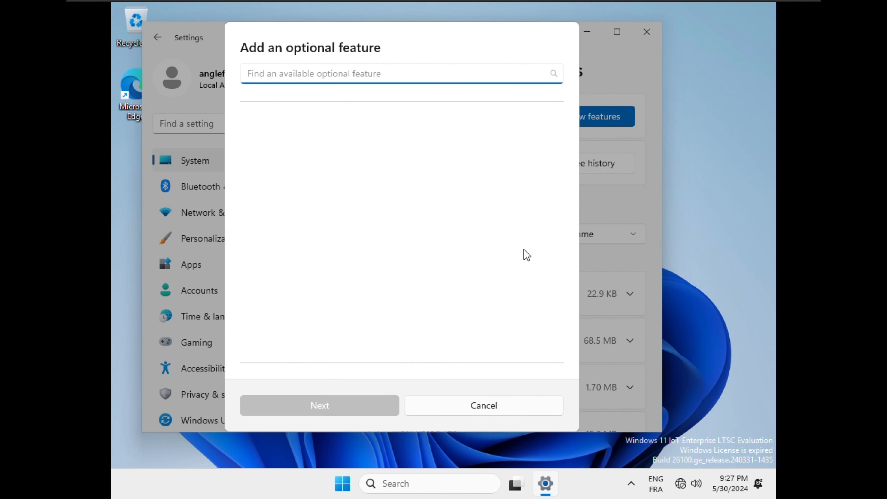
{"action": "left_click", "coordinate": [485, 410]}
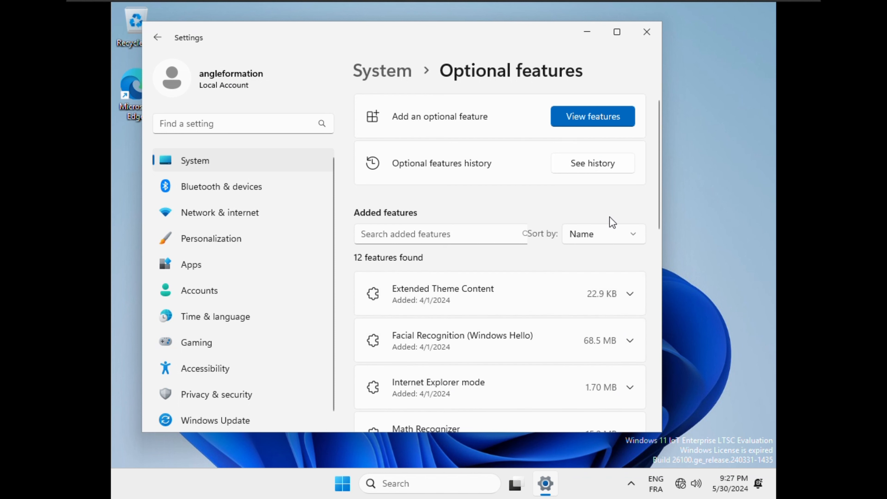
{"action": "scroll", "coordinate": [661, 219], "scroll_direction": "down", "scroll_amount": 2}
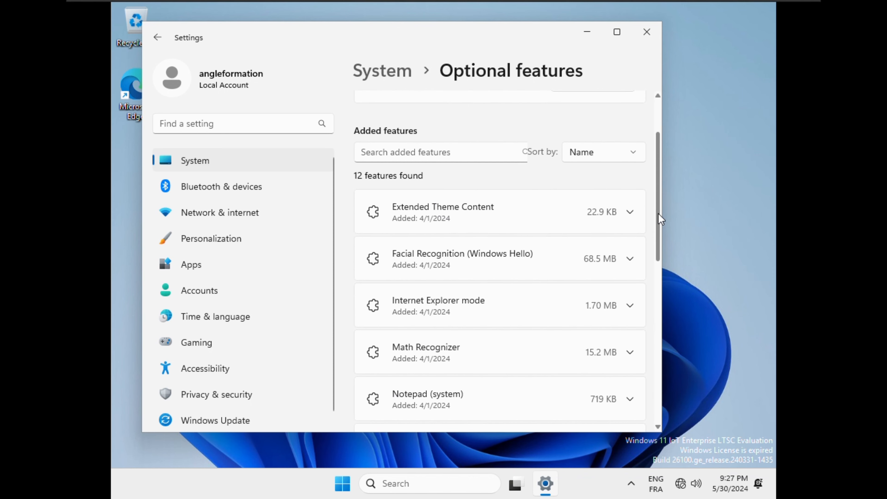
{"action": "left_click_drag", "start_coordinate": [659, 214], "coordinate": [658, 222]}
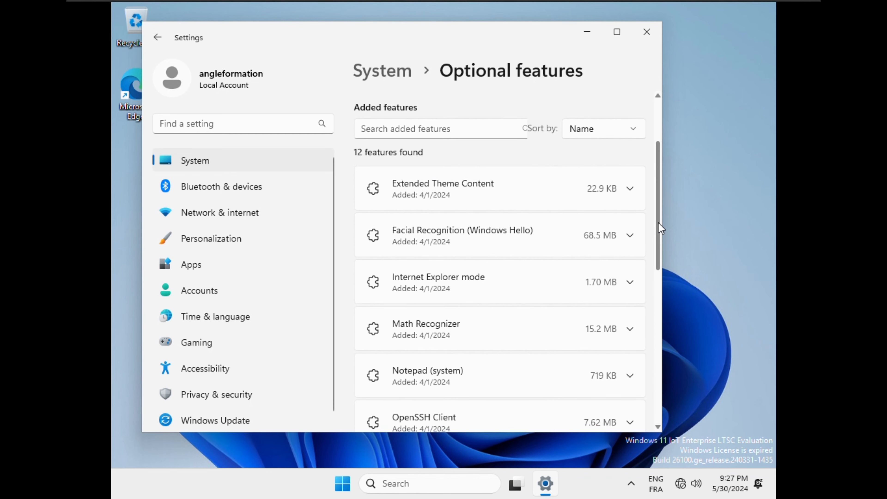
{"action": "scroll", "coordinate": [659, 228], "scroll_direction": "down", "scroll_amount": 1}
{"action": "left_click", "coordinate": [557, 218]}
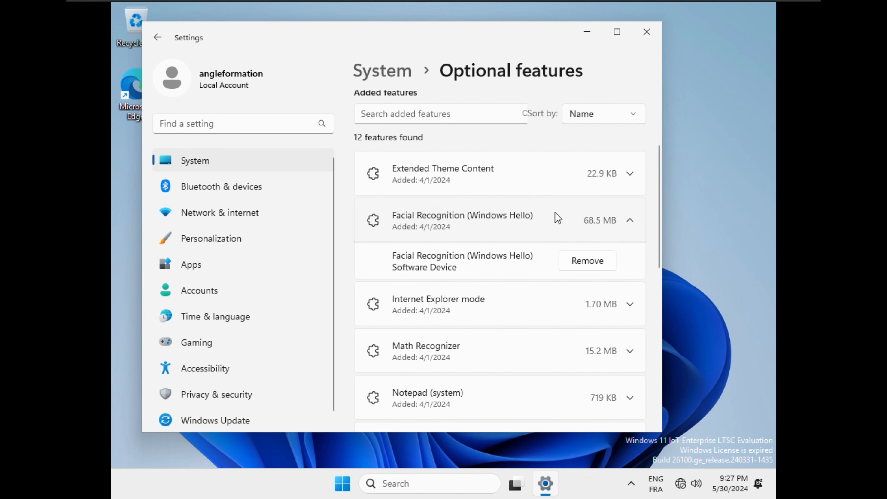
{"action": "left_click", "coordinate": [587, 261]}
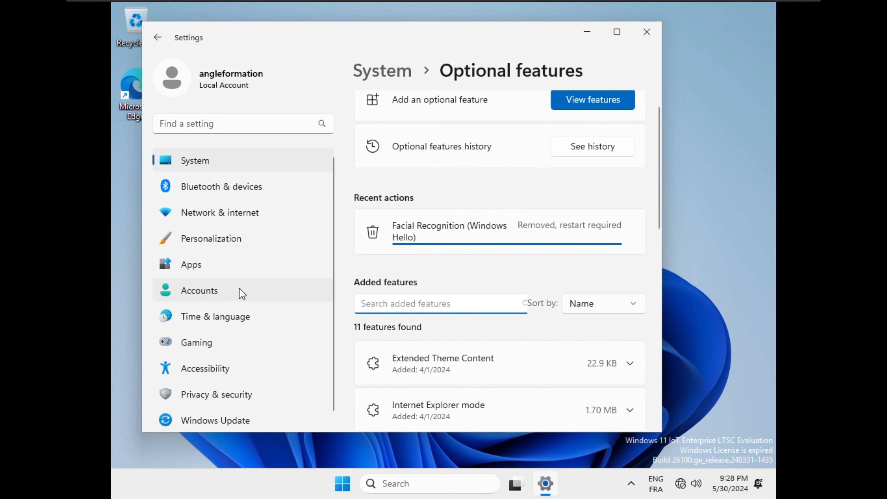
Step: Check the Time & language and Windows Update settings, and close Settings
{"action": "left_click", "coordinate": [213, 317]}
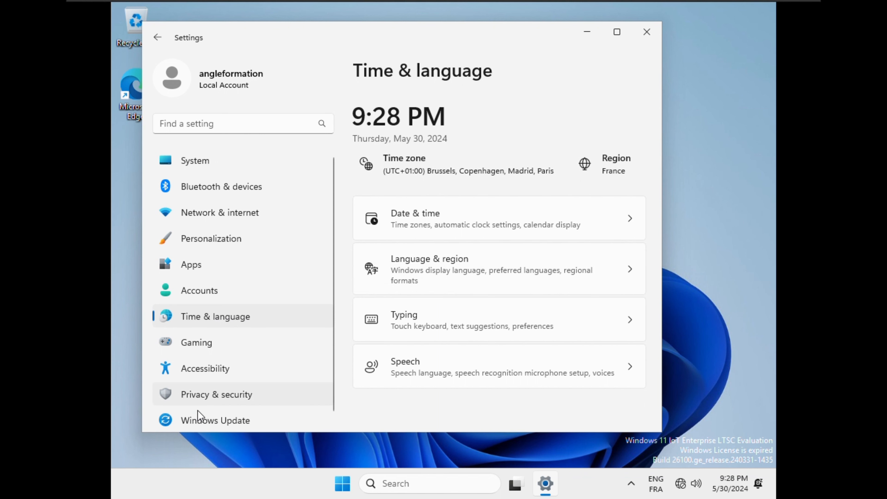
{"action": "left_click", "coordinate": [220, 422]}
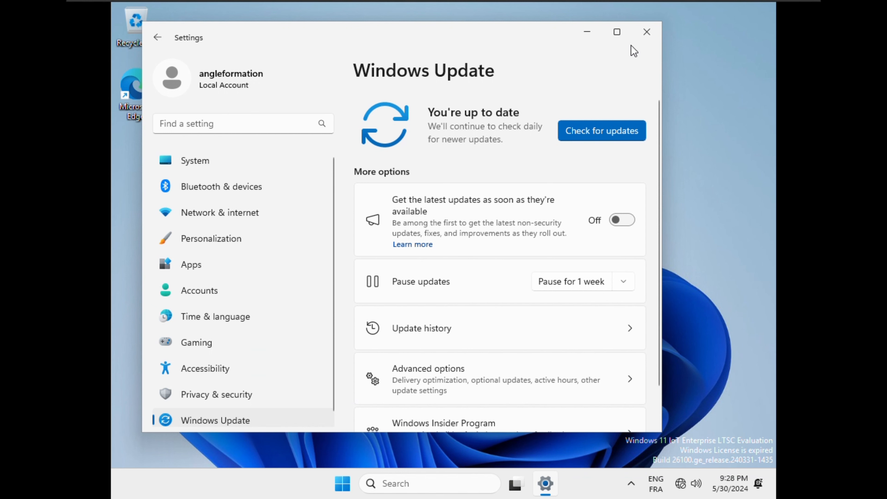
{"action": "left_click", "coordinate": [647, 33]}
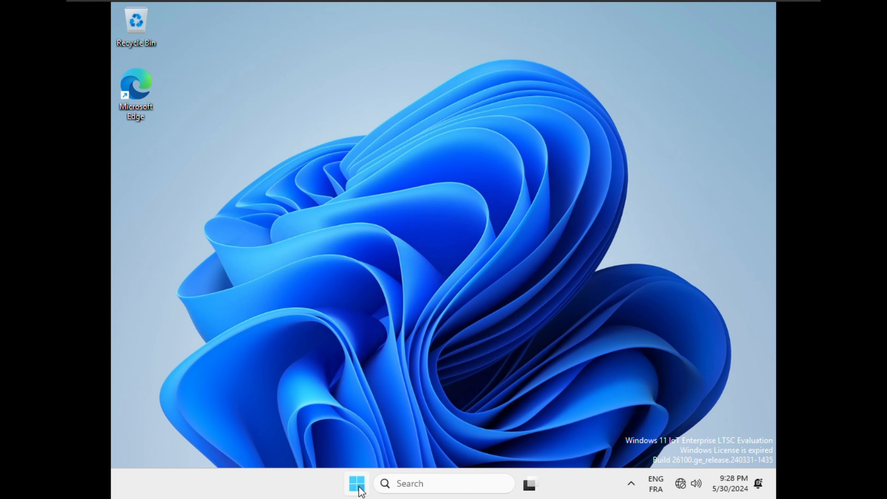
Step: Open File Explorer, maximize its window, and show This PC
{"action": "left_click", "coordinate": [352, 488]}
{"action": "left_click", "coordinate": [411, 137]}
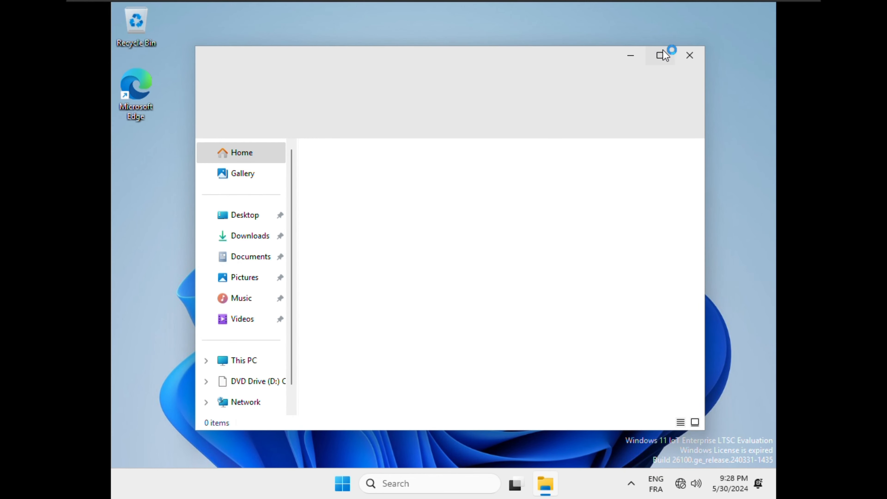
{"action": "double_click", "coordinate": [595, 81]}
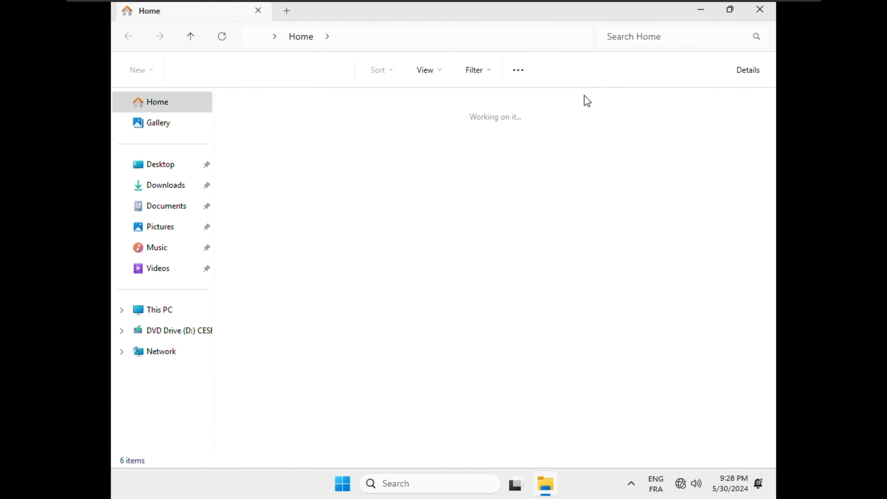
{"action": "left_click", "coordinate": [152, 312]}
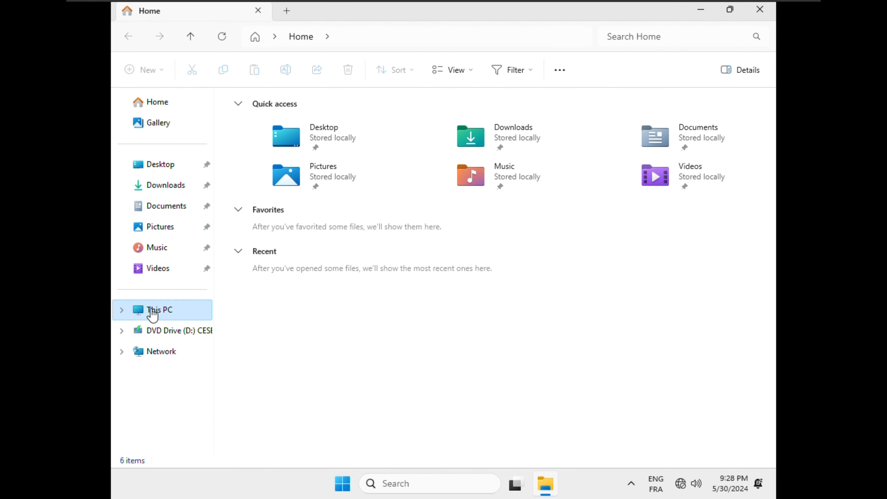
Step: Check the installed RAM in the properties of This PC, and close both the Settings and File Explorer windows
{"action": "right_click", "coordinate": [473, 226]}
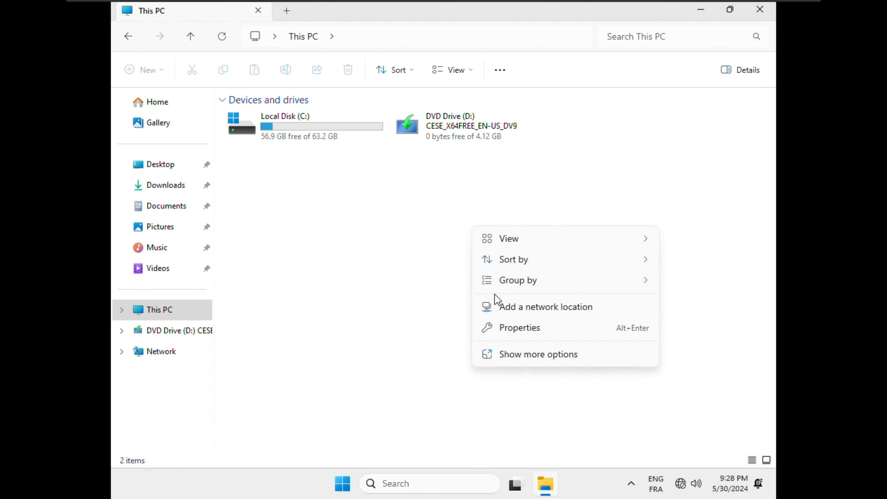
{"action": "left_click", "coordinate": [518, 329]}
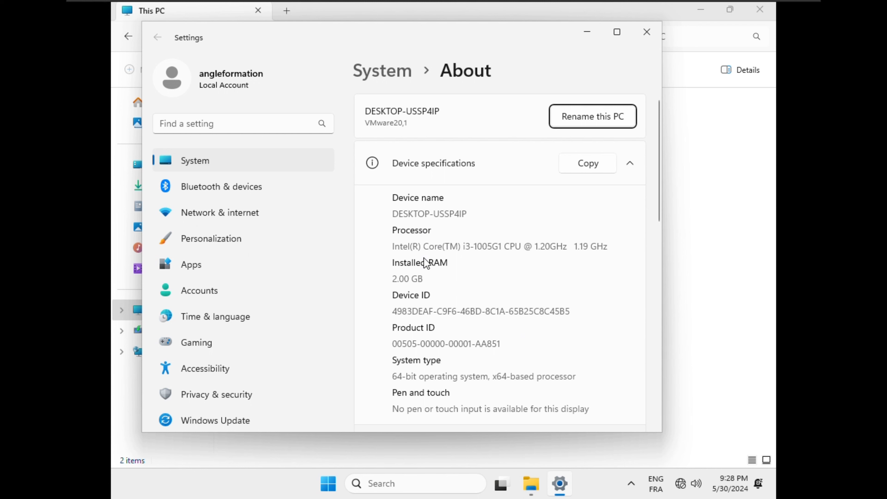
{"action": "double_click", "coordinate": [395, 279]}
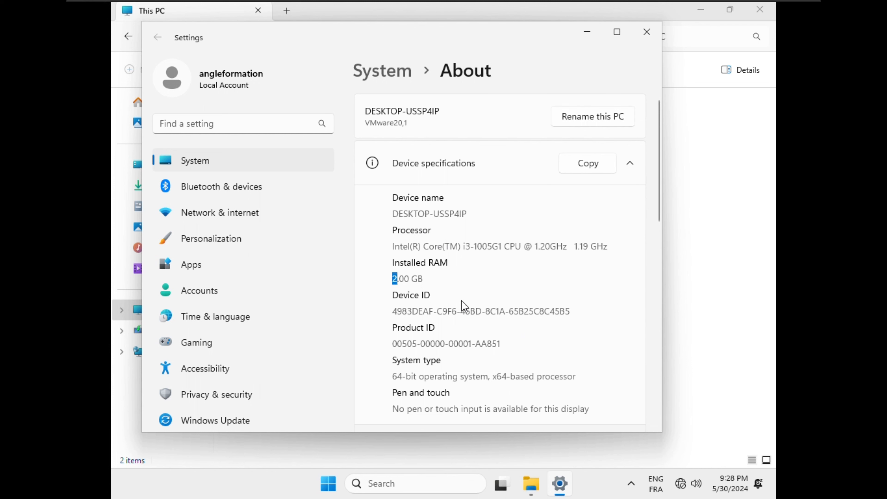
{"action": "left_click", "coordinate": [647, 35]}
{"action": "left_click", "coordinate": [760, 9]}
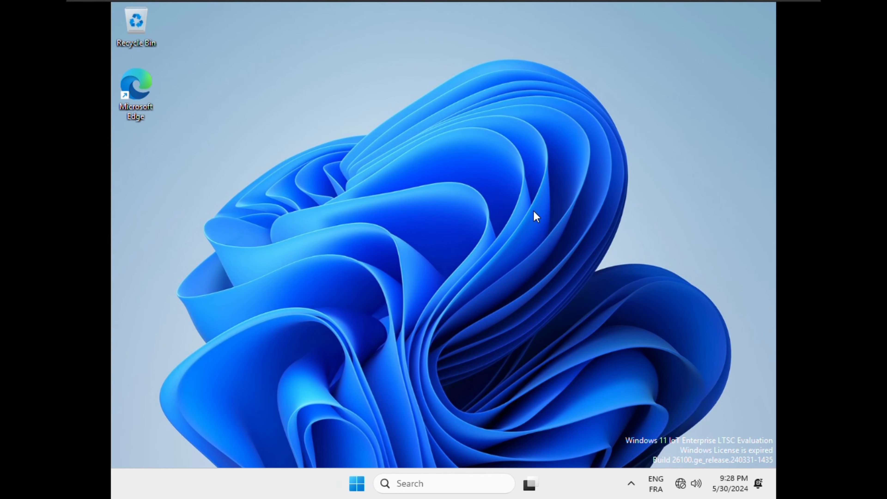
Step: Search Windows for msconfig and open System Configuration
{"action": "left_click", "coordinate": [357, 483]}
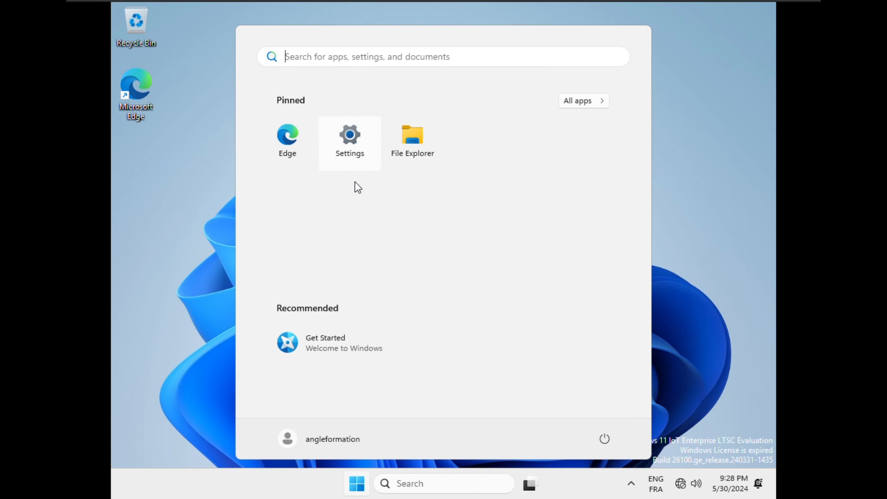
{"action": "left_click", "coordinate": [428, 482]}
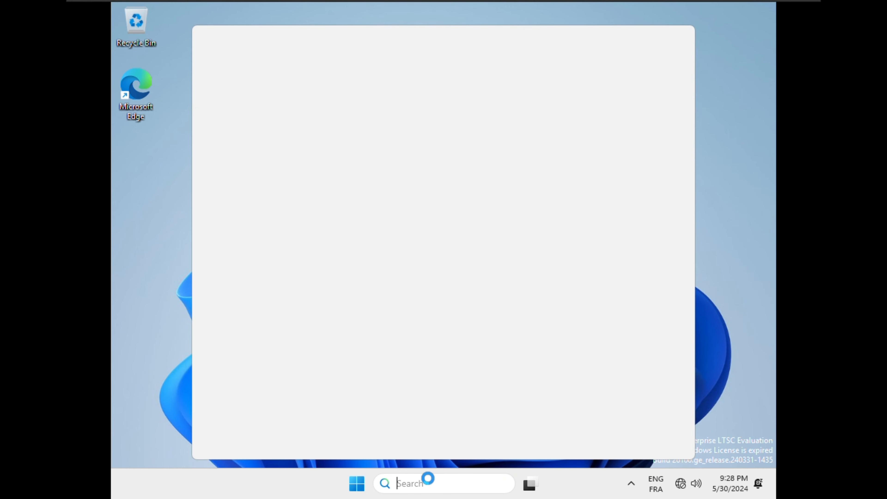
{"action": "type", "text": "msco"}
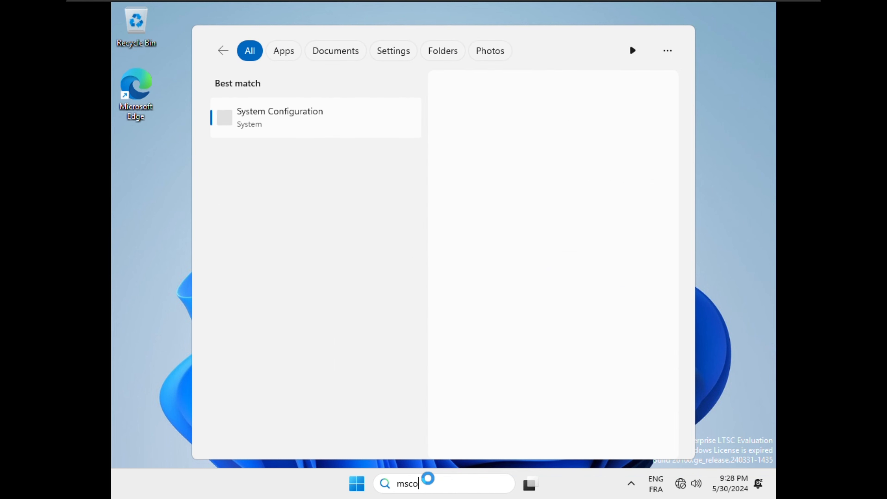
{"action": "type", "text": "nfig"}
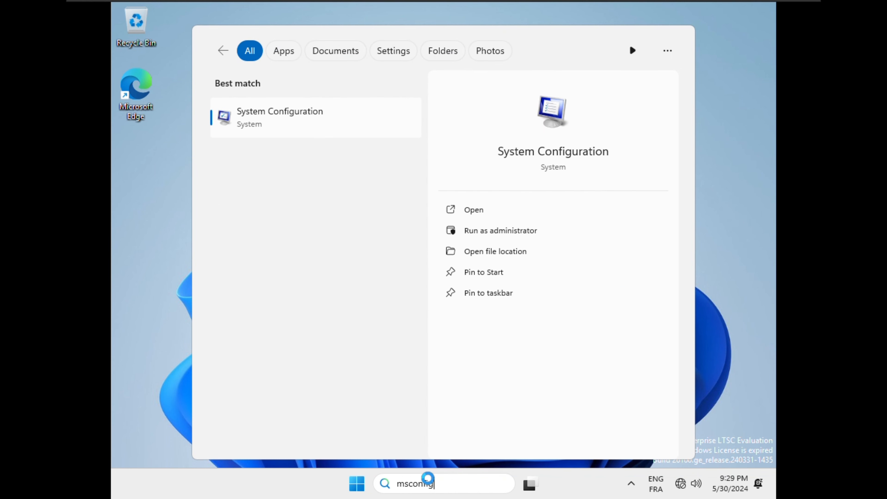
{"action": "left_click", "coordinate": [297, 125]}
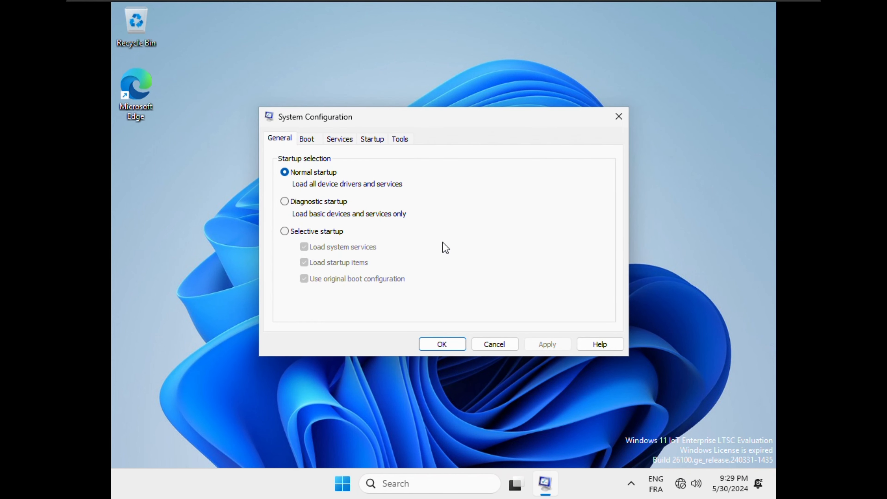
Step: Review the Startup section and the list of services in System Configuration
{"action": "left_click", "coordinate": [372, 140]}
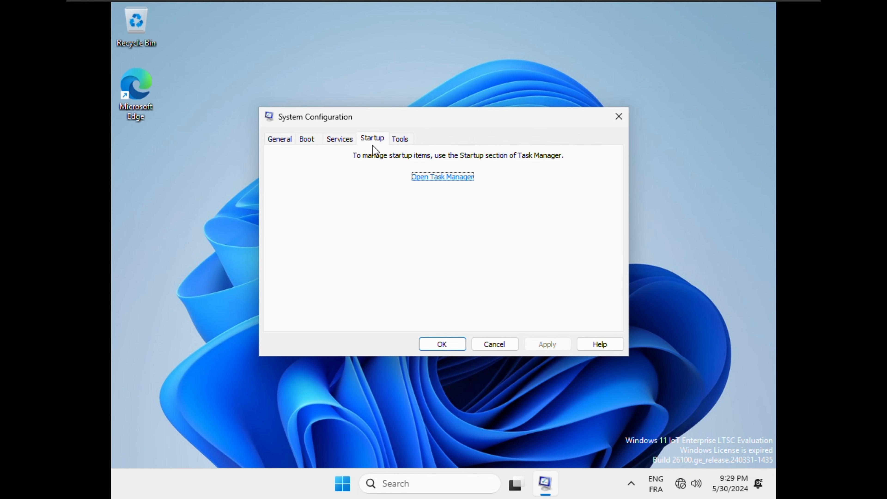
{"action": "left_click", "coordinate": [335, 139]}
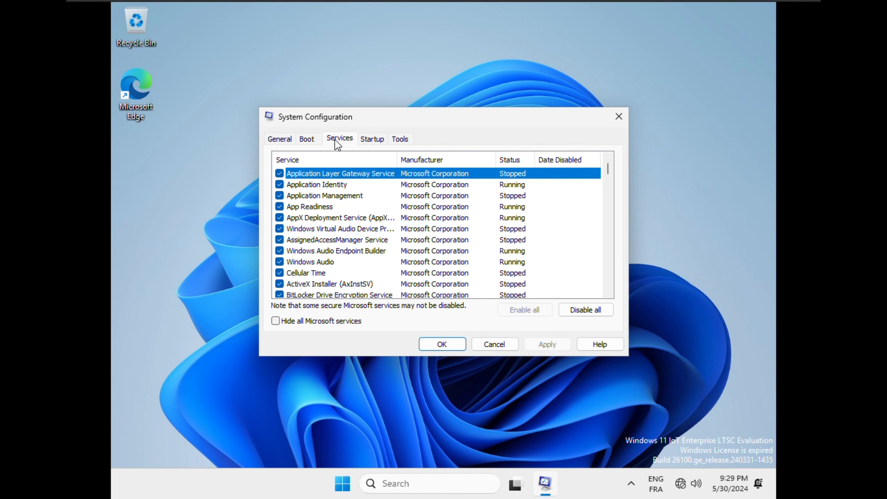
{"action": "left_click", "coordinate": [309, 324]}
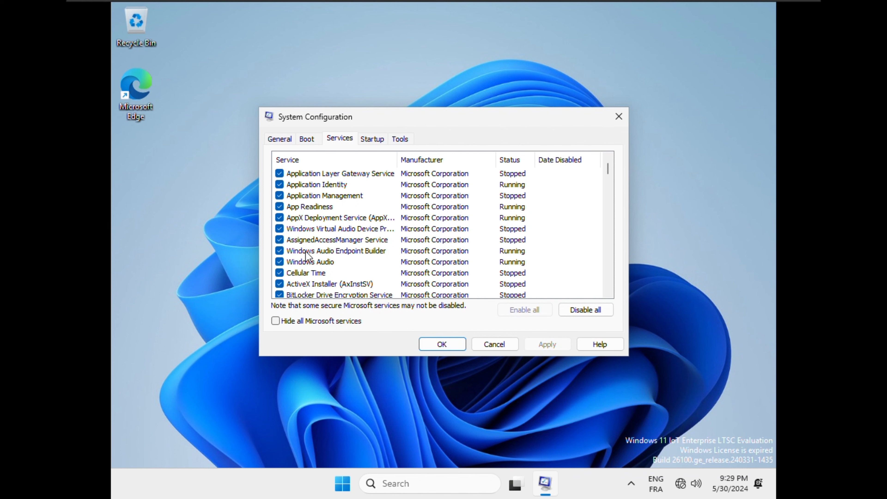
{"action": "left_click", "coordinate": [609, 176]}
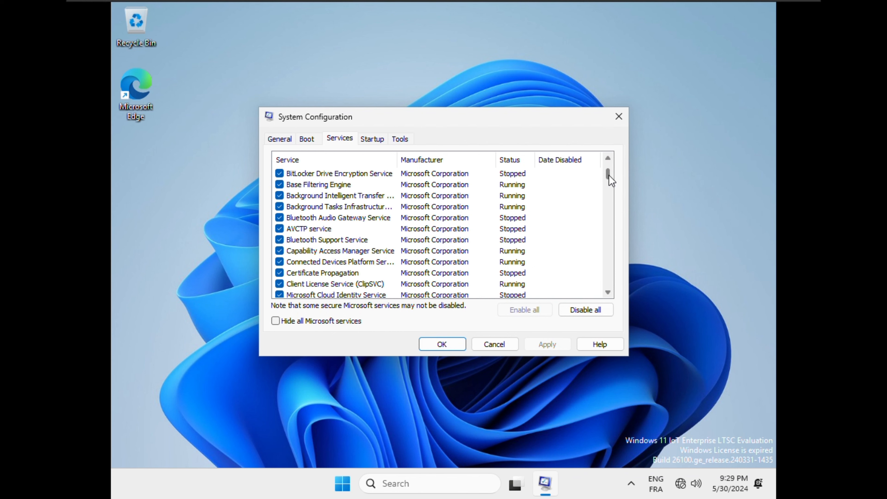
{"action": "left_click_drag", "start_coordinate": [608, 175], "coordinate": [610, 182]}
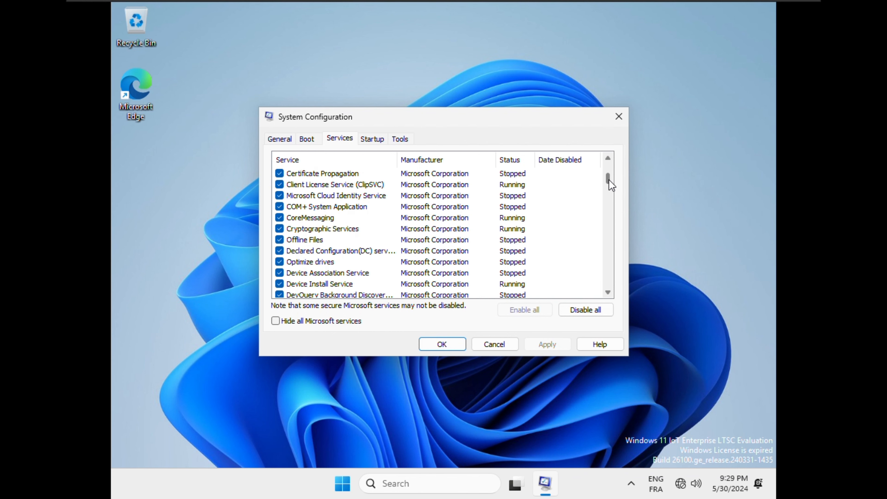
Step: Review the processor-count option in the advanced boot settings and the general startup selection, and close System Configuration without applying changes
{"action": "left_click", "coordinate": [302, 141]}
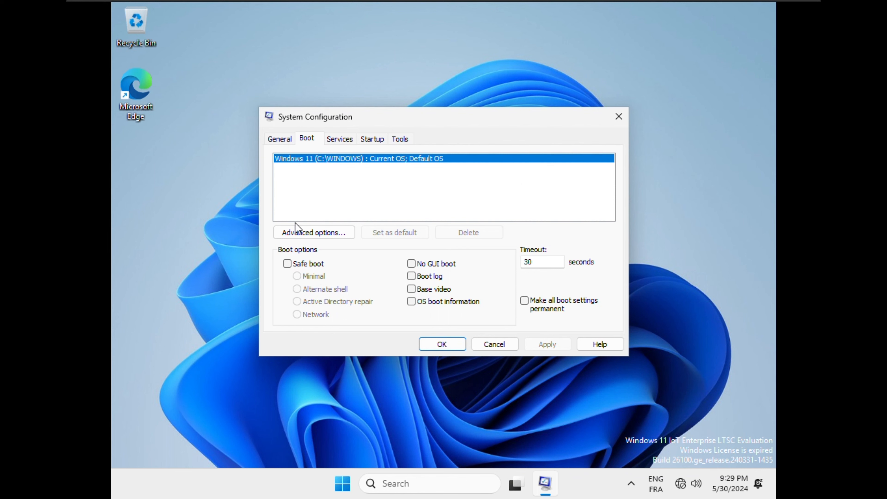
{"action": "left_click", "coordinate": [306, 238]}
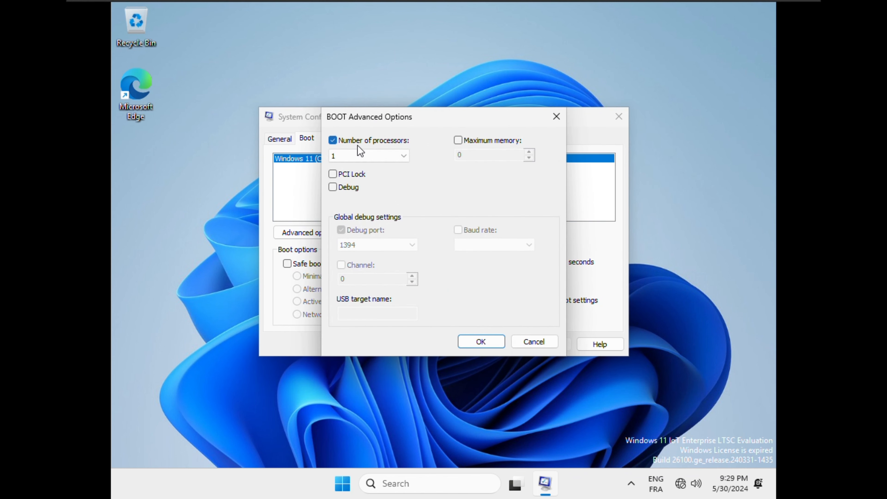
{"action": "left_click", "coordinate": [368, 155]}
{"action": "left_click", "coordinate": [368, 155]}
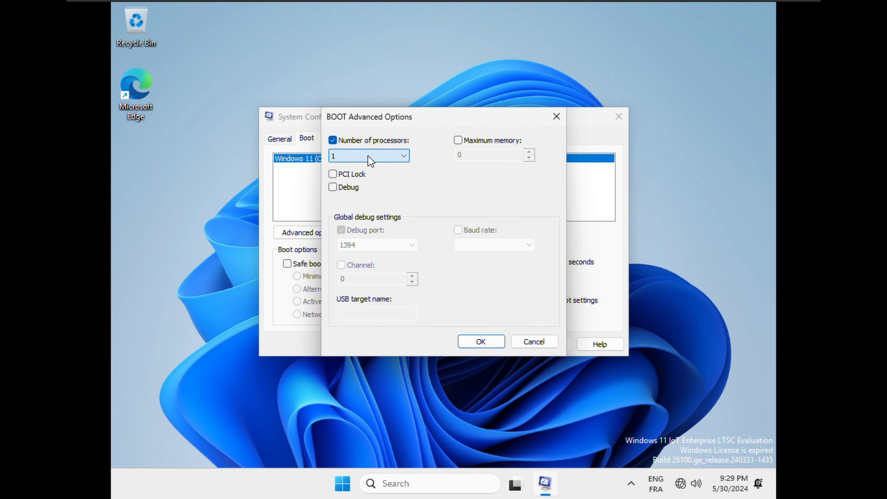
{"action": "left_click", "coordinate": [359, 138]}
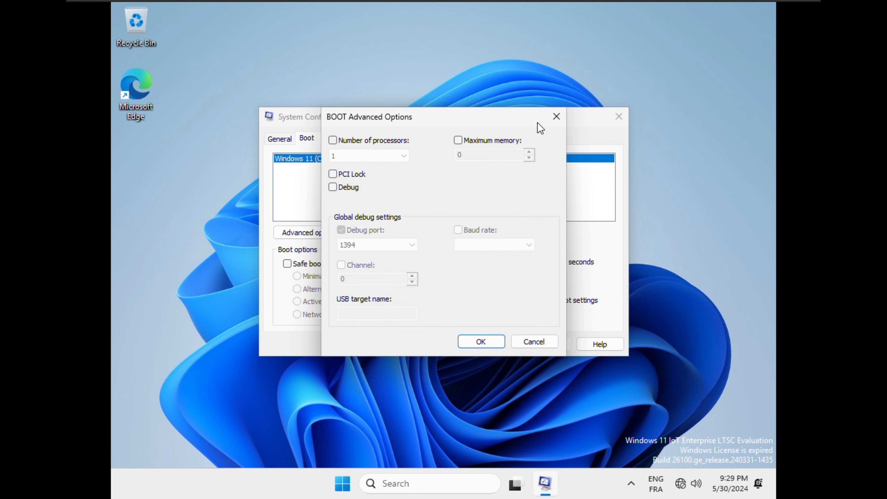
{"action": "left_click", "coordinate": [555, 118]}
{"action": "left_click", "coordinate": [277, 139]}
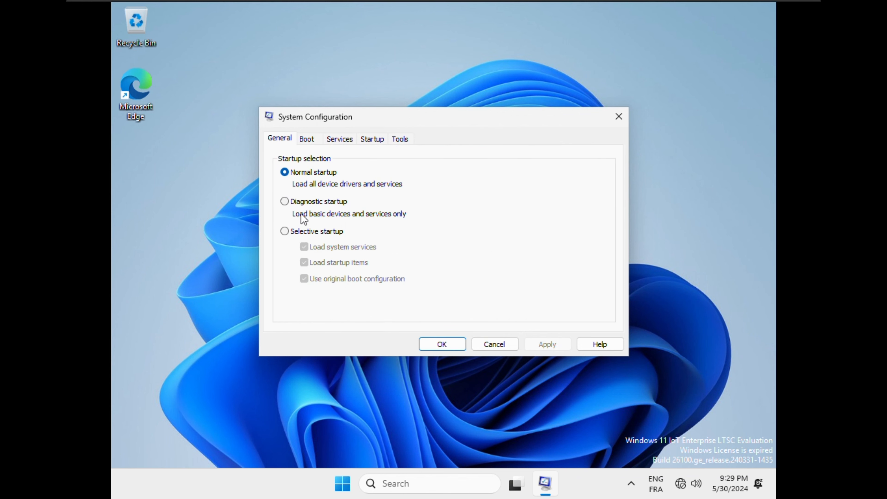
{"action": "left_click", "coordinate": [494, 345]}
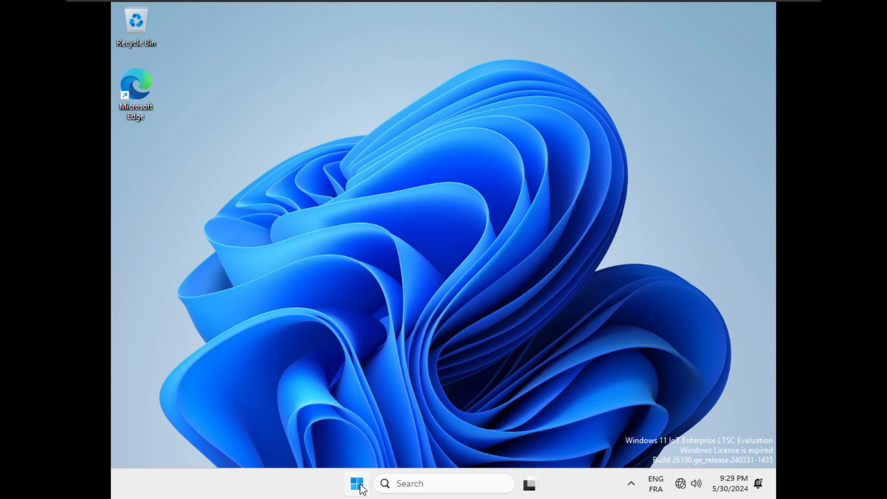
Step: View the pinned and recommended items in the Start menu and close it
{"action": "left_click", "coordinate": [358, 484]}
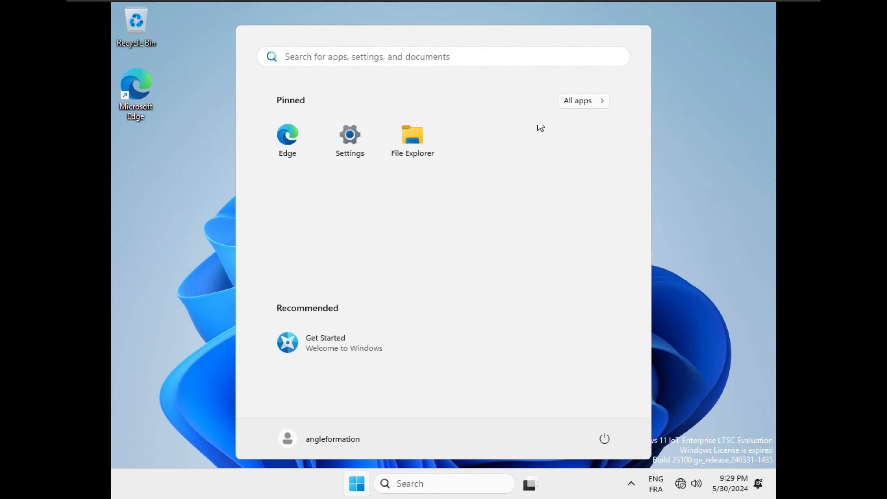
{"action": "left_click", "coordinate": [680, 245]}
Step: Open the desktop's display settings and try Night light, switching it on and back off
{"action": "right_click", "coordinate": [422, 214]}
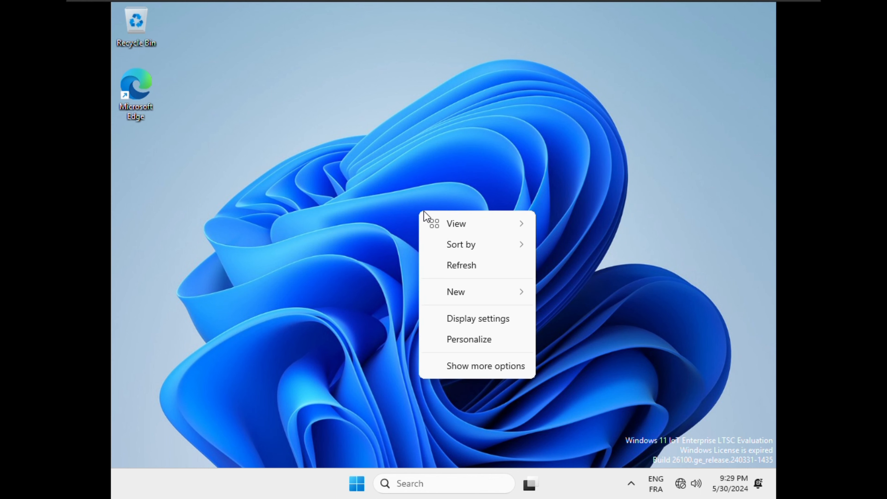
{"action": "left_click", "coordinate": [480, 325]}
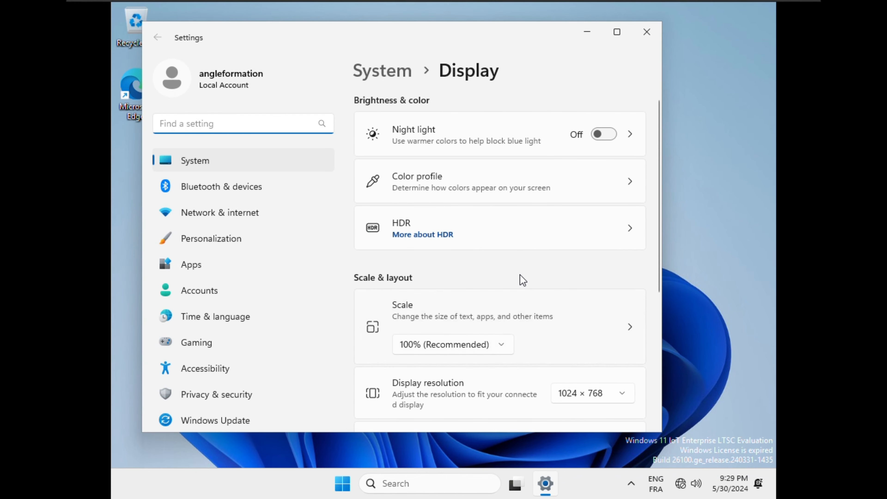
{"action": "left_click", "coordinate": [610, 135]}
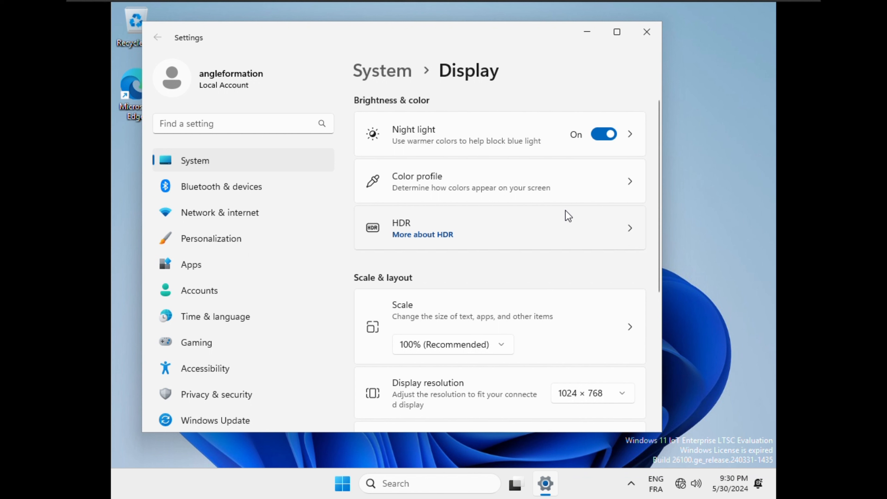
{"action": "left_click", "coordinate": [604, 134]}
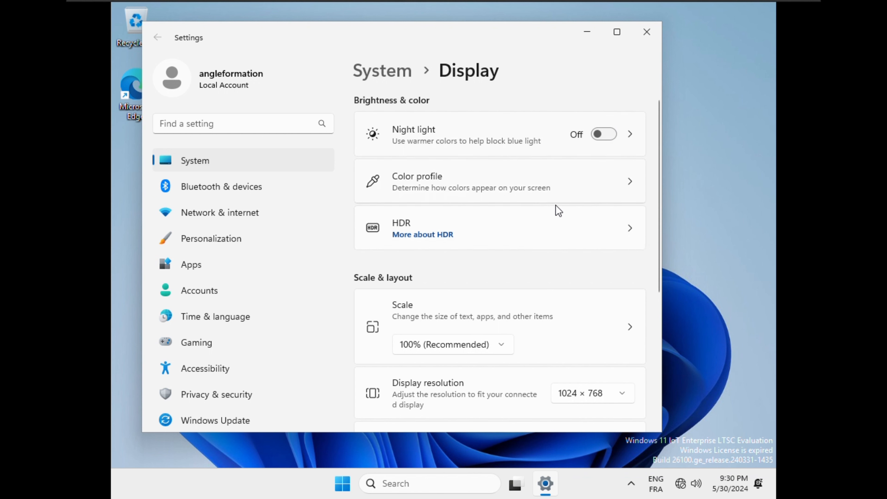
Step: Try the 1366 × 768 display resolution and return it to 1024 × 768
{"action": "left_click", "coordinate": [575, 395]}
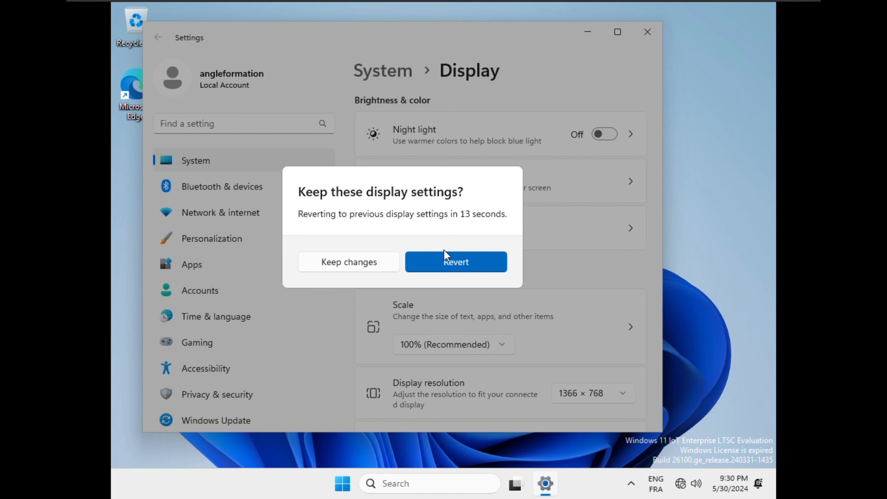
{"action": "key", "text": "Return"}
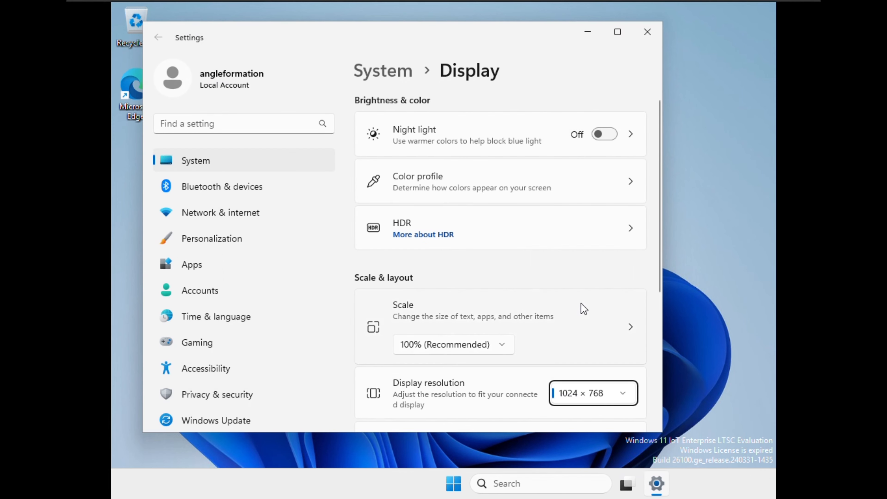
{"action": "left_click", "coordinate": [591, 392]}
{"action": "left_click", "coordinate": [594, 368]}
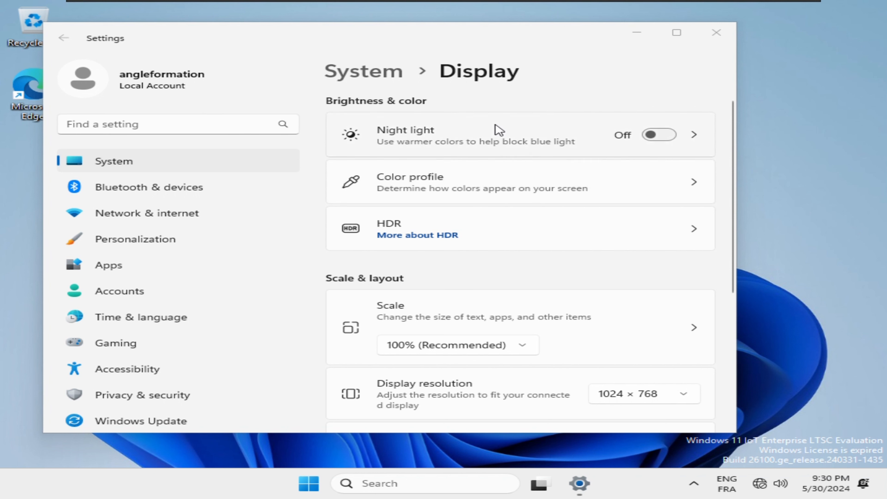
Step: Apply the dark Windows theme with the blue bloom wallpaper in Personalization and close Settings
{"action": "left_click", "coordinate": [164, 240]}
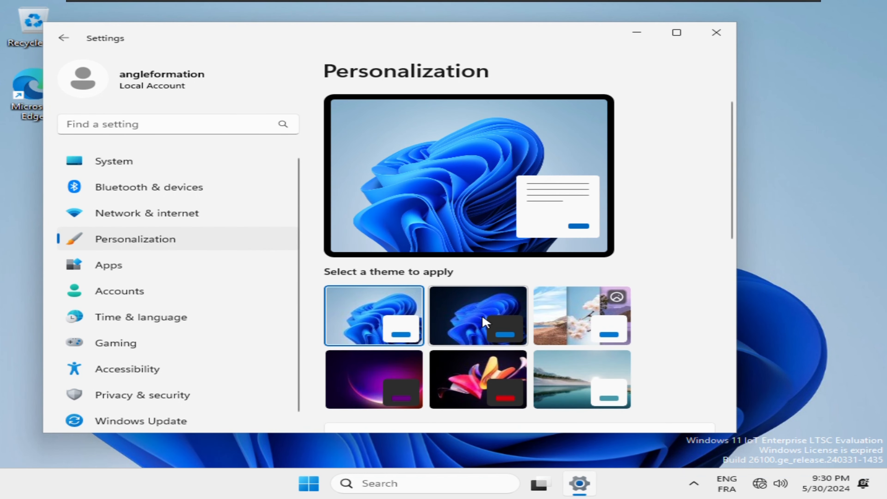
{"action": "left_click", "coordinate": [477, 315]}
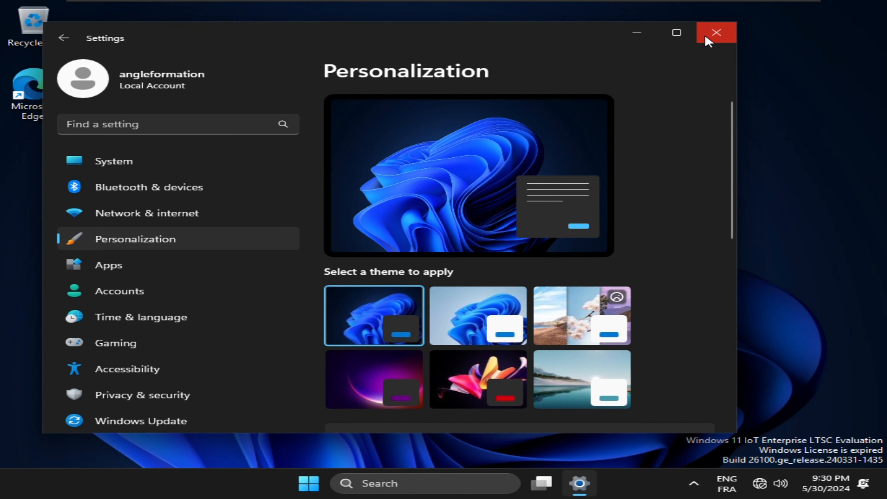
{"action": "left_click", "coordinate": [716, 33]}
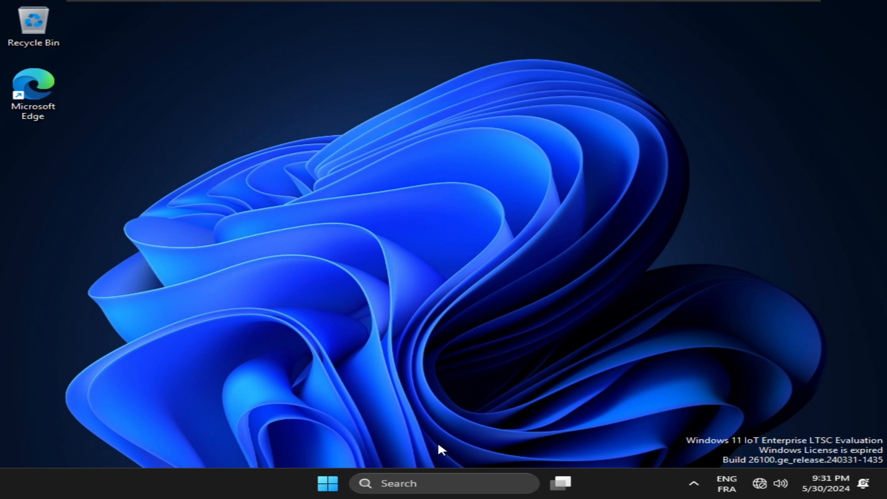
Step: Open the power options from the Start menu and choose a power action for the system
{"action": "left_click", "coordinate": [328, 483]}
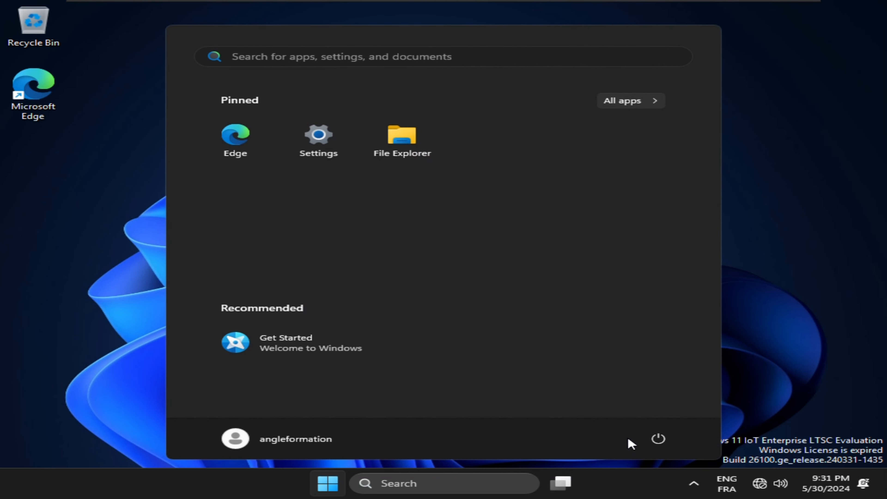
{"action": "left_click", "coordinate": [657, 440]}
{"action": "left_click", "coordinate": [653, 391]}
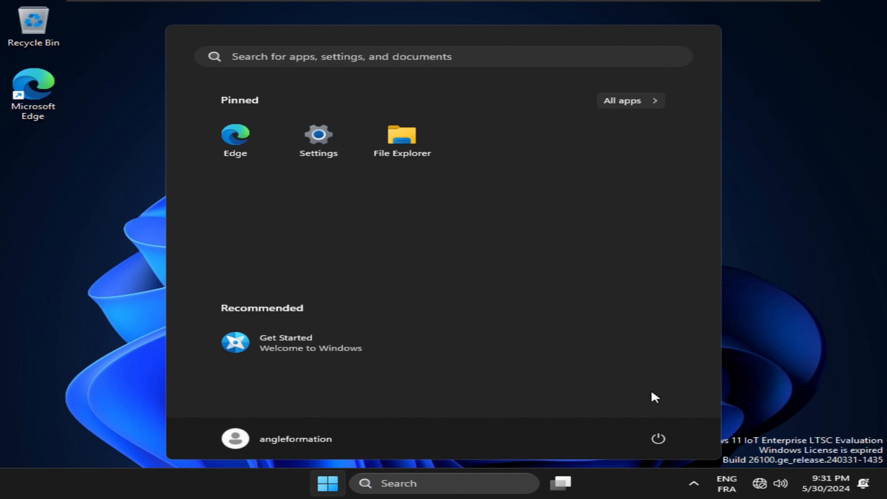